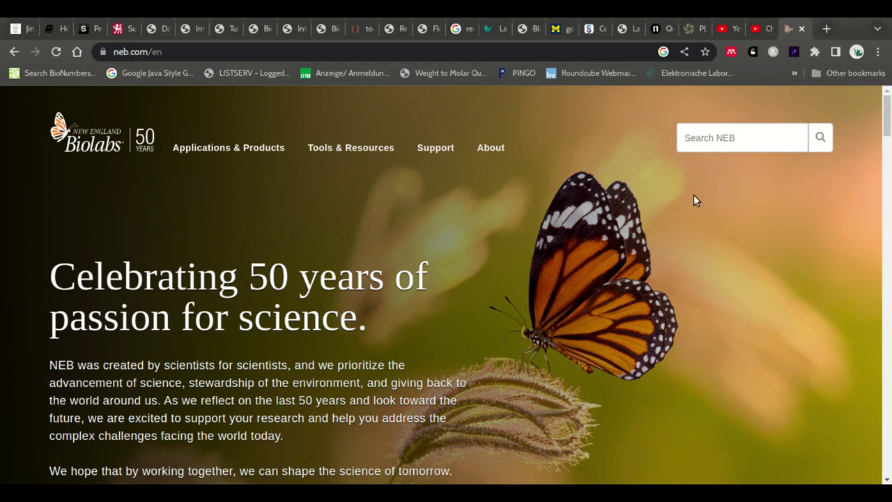
# Search the NEB site for 'plasmids'
pyautogui.click(733, 140)
pyautogui.write('plasmi')
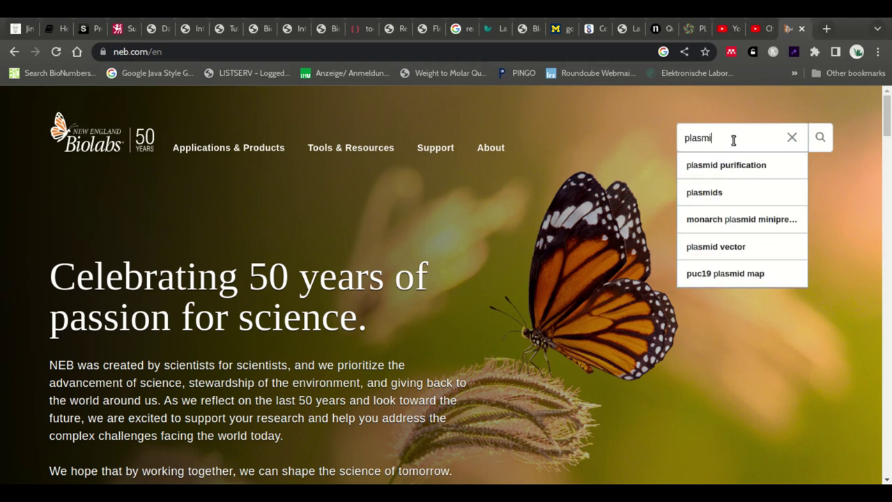
pyautogui.write('ds')
pyautogui.press('Return')
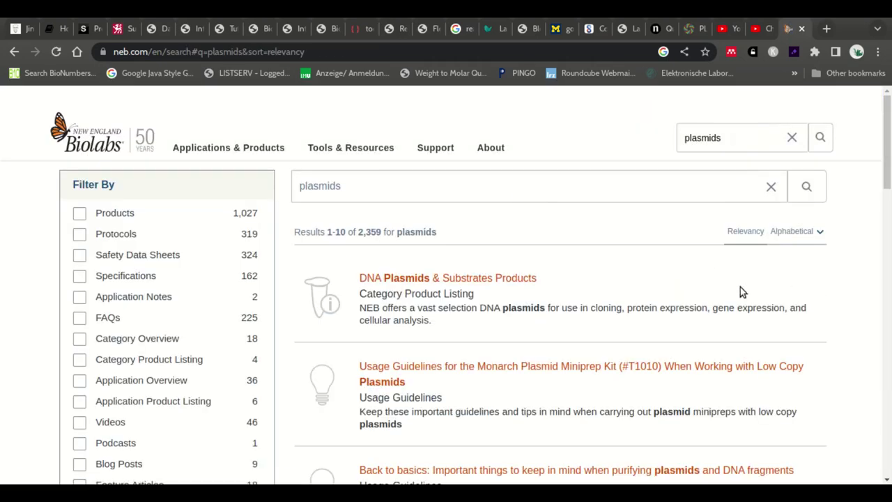
# Go to DNA Plasmids & Substrates Products and open the pSNAP-tag (T7)-2 Vector page
pyautogui.click(387, 279)
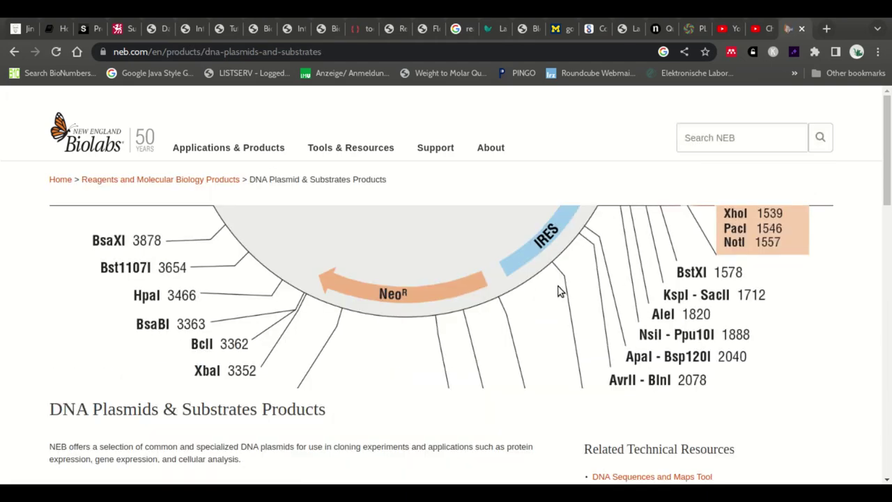
pyautogui.scroll(-5, 558, 286)
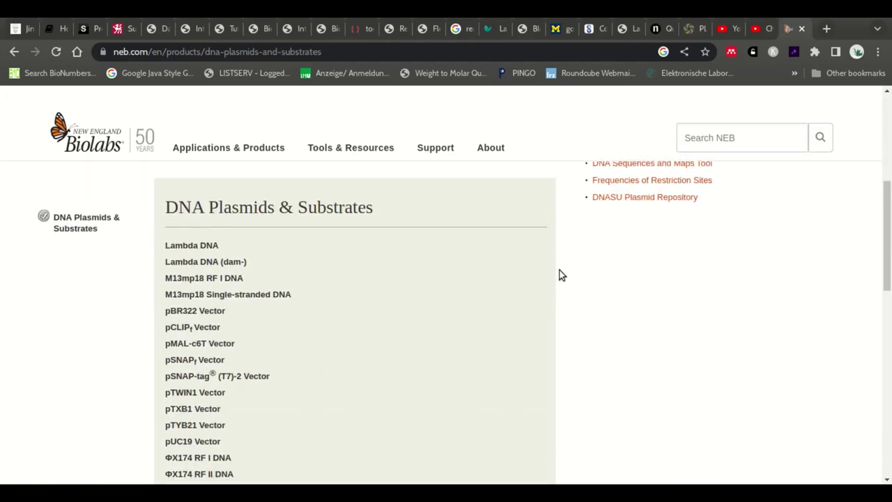
pyautogui.scroll(-1, 561, 274)
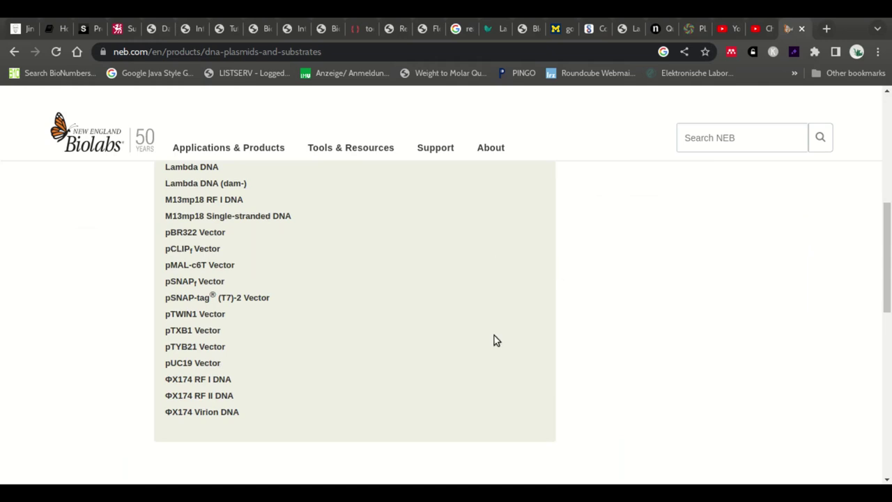
pyautogui.scroll(1, 512, 319)
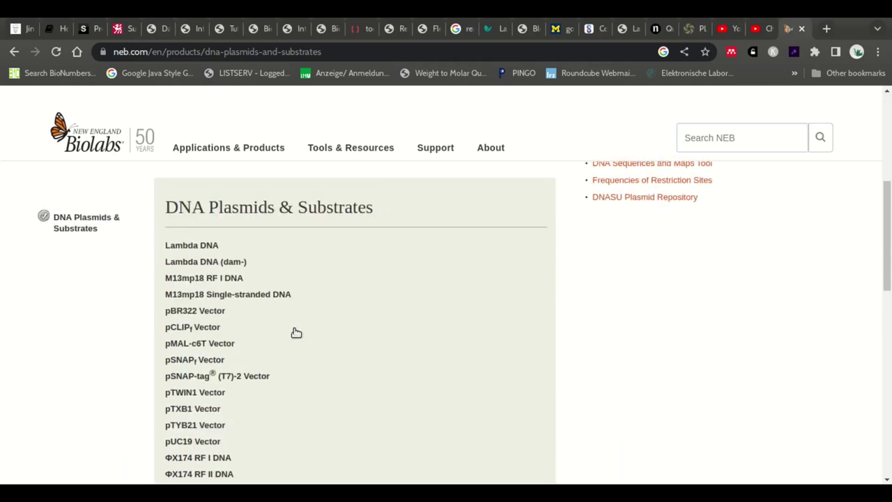
pyautogui.click(210, 379)
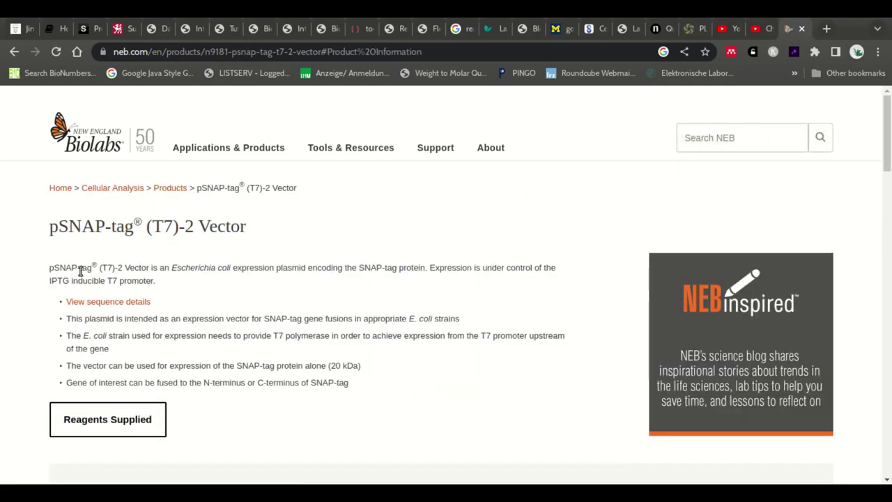
# Expand Product Information with Read More and read through the plasmid map and annotated sequence
pyautogui.scroll(-3, 476, 295)
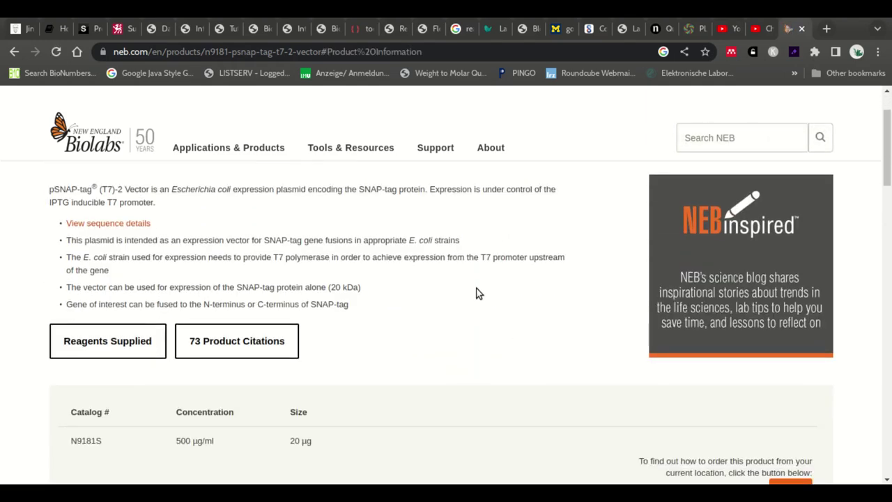
pyautogui.scroll(-1, 472, 252)
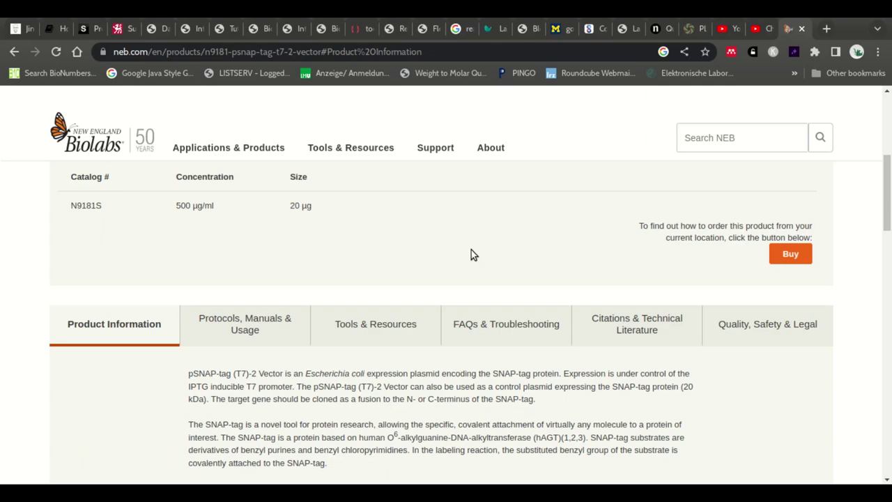
pyautogui.scroll(-1, 148, 341)
pyautogui.scroll(-2, 406, 338)
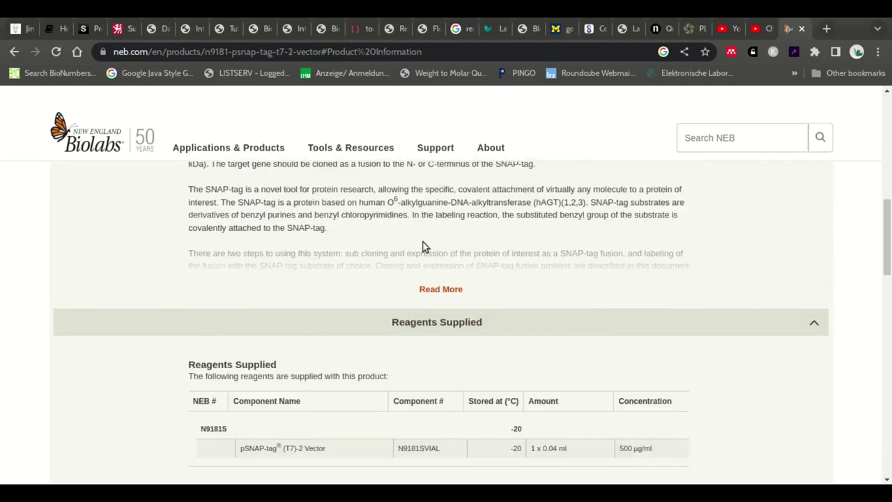
pyautogui.click(441, 290)
pyautogui.scroll(-1, 534, 303)
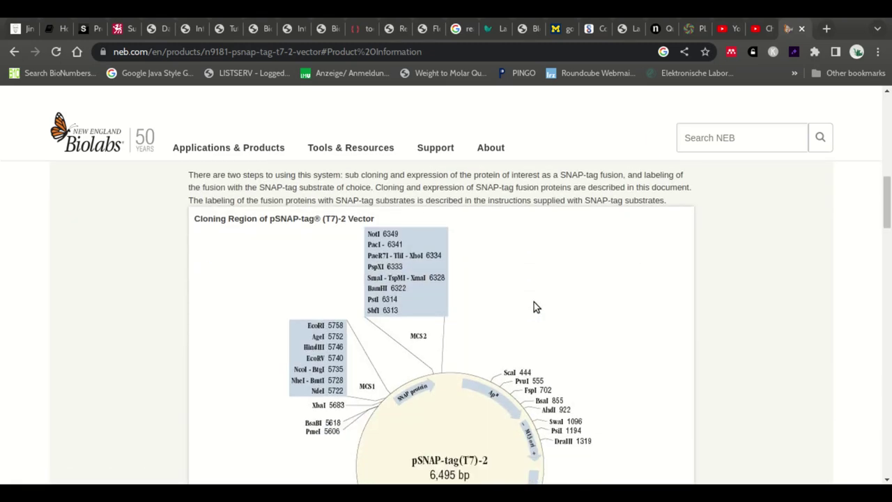
pyautogui.scroll(-2, 557, 291)
pyautogui.scroll(-1, 630, 291)
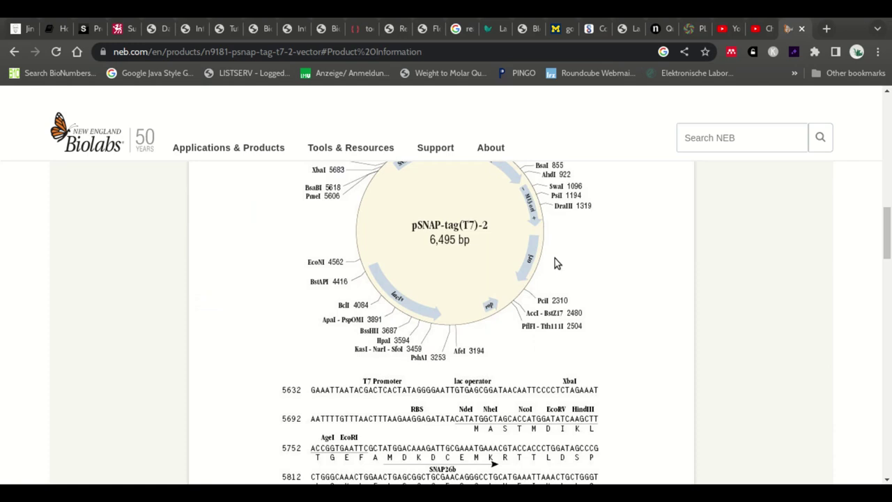
pyautogui.scroll(1, 555, 258)
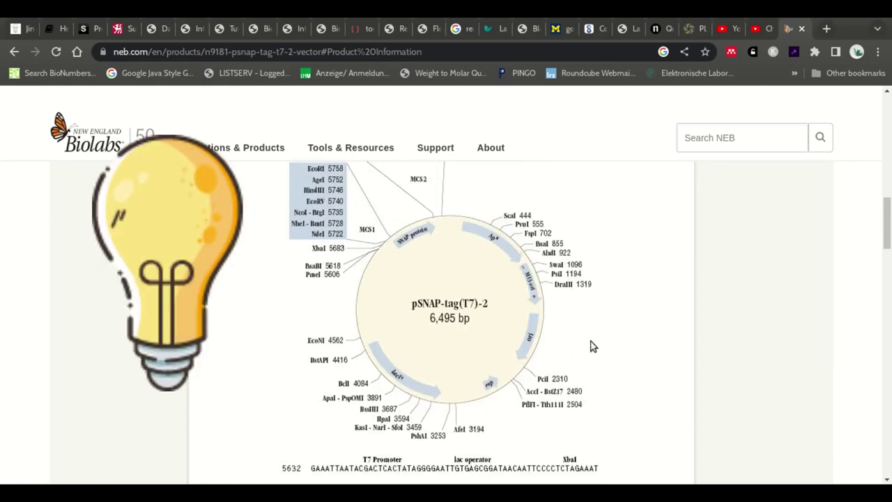
pyautogui.scroll(-2, 591, 347)
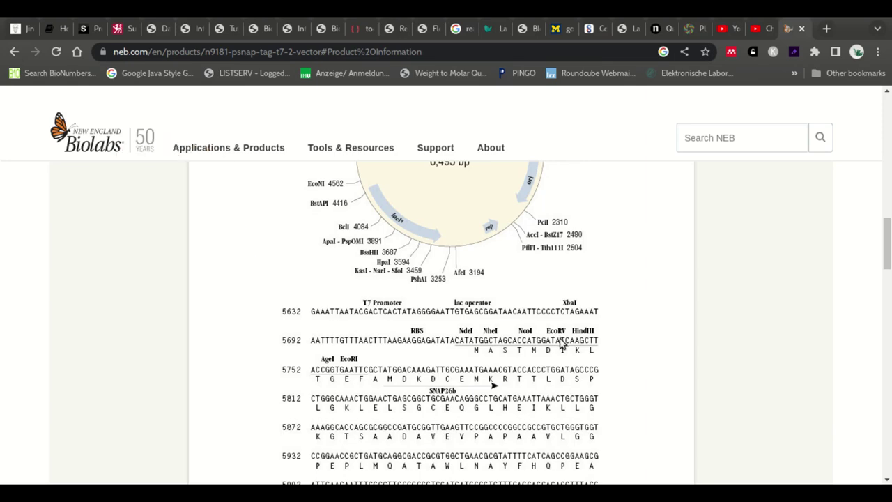
pyautogui.scroll(-4, 561, 343)
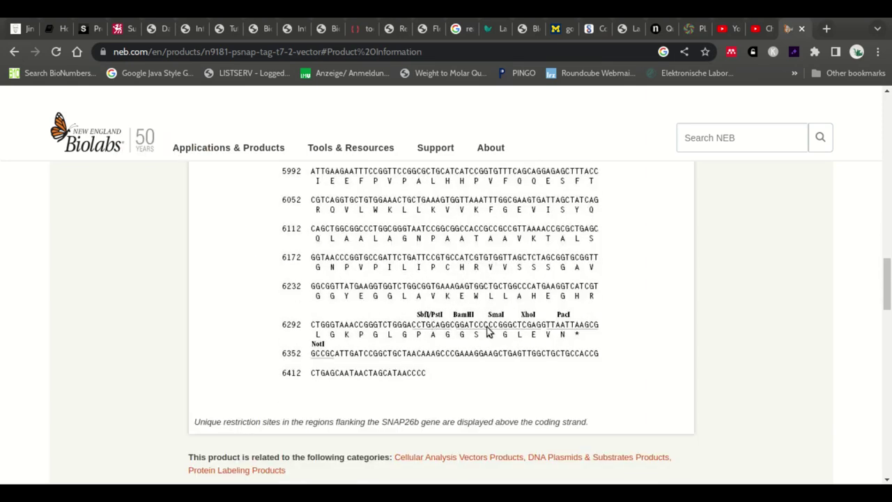
pyautogui.scroll(-2, 489, 333)
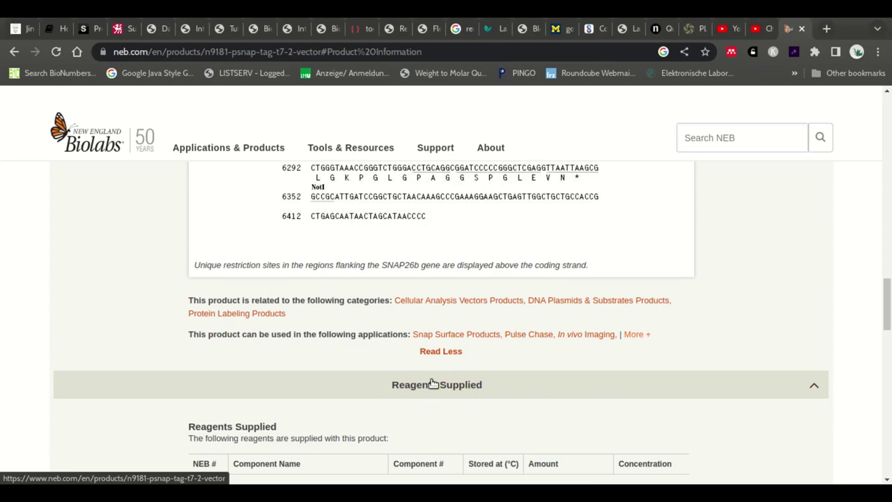
# Open the Properties & Usage section below Reagents Supplied to show required strains and sequence files
pyautogui.scroll(-2, 562, 380)
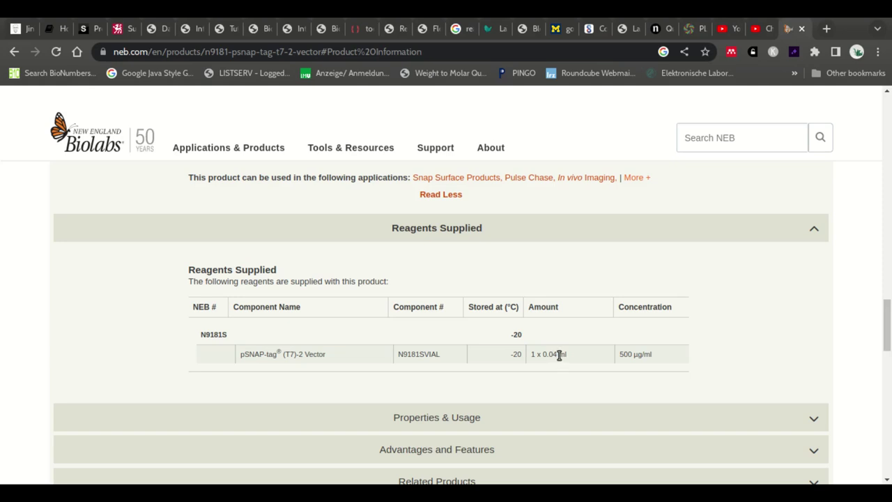
pyautogui.scroll(-1, 559, 355)
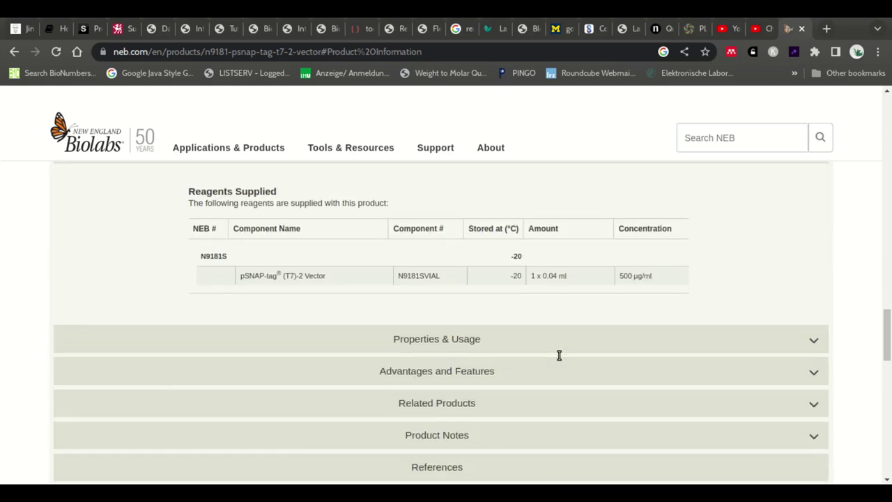
pyautogui.click(432, 340)
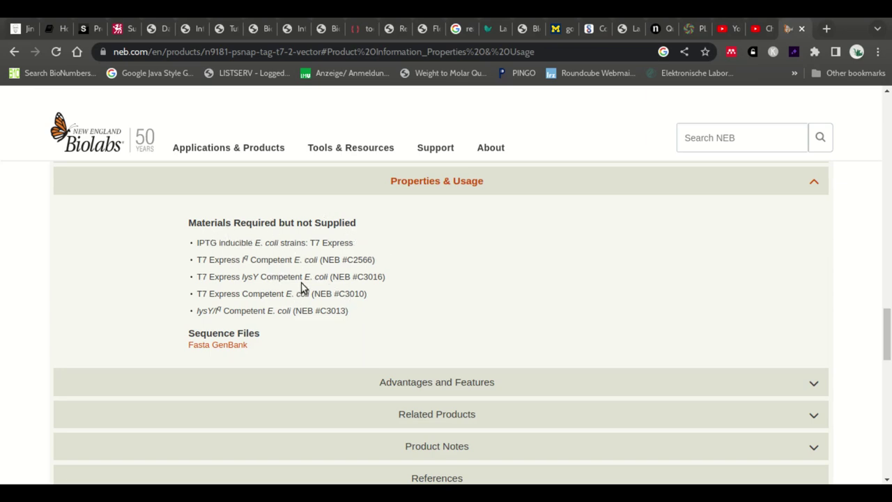
# Open the pSNAP-tag(T7)2 GenBank file and scroll through its 6495 bp record and features
pyautogui.click(233, 346)
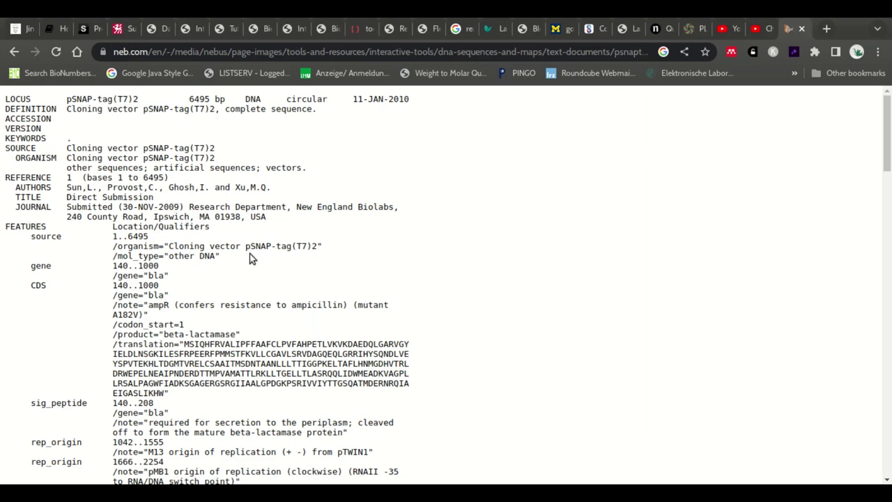
pyautogui.scroll(-3, 237, 250)
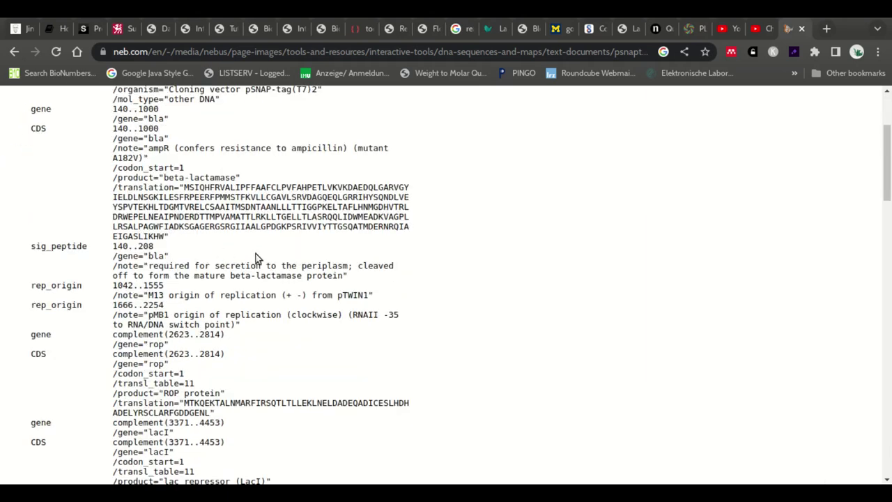
pyautogui.scroll(3, 257, 254)
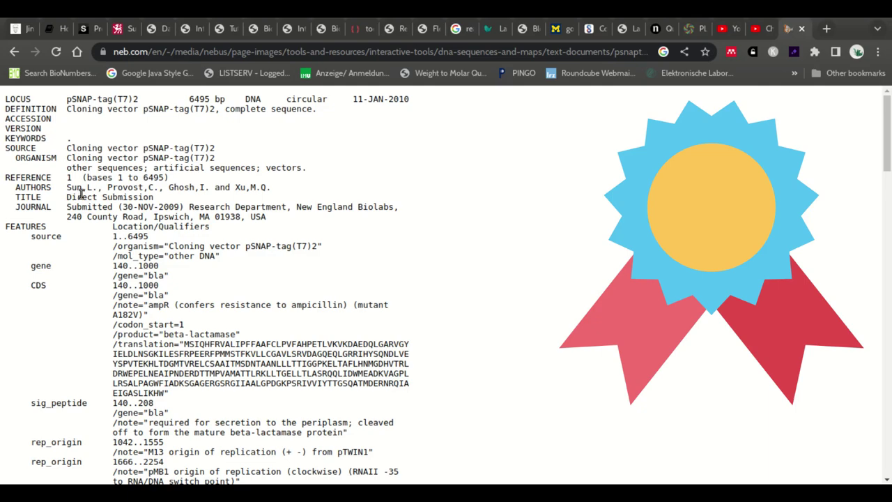
pyautogui.scroll(-2, 264, 207)
pyautogui.scroll(-5, 264, 206)
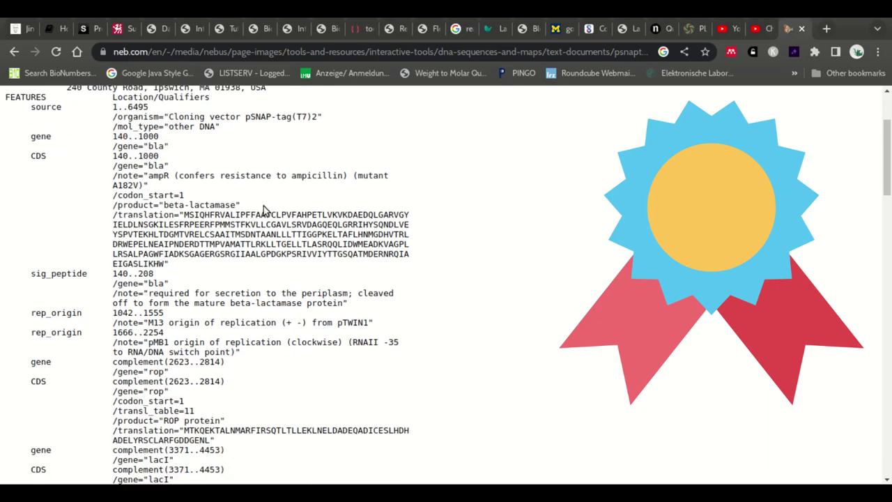
pyautogui.scroll(-6, 255, 209)
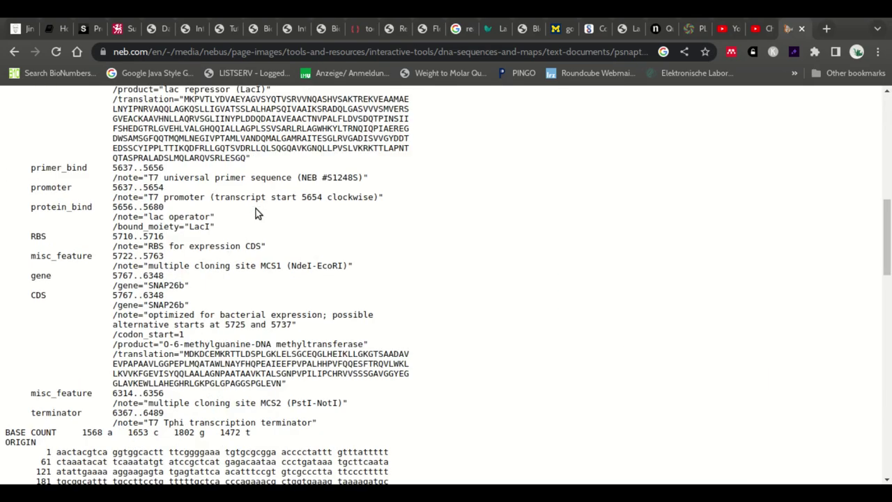
pyautogui.scroll(-13, 314, 210)
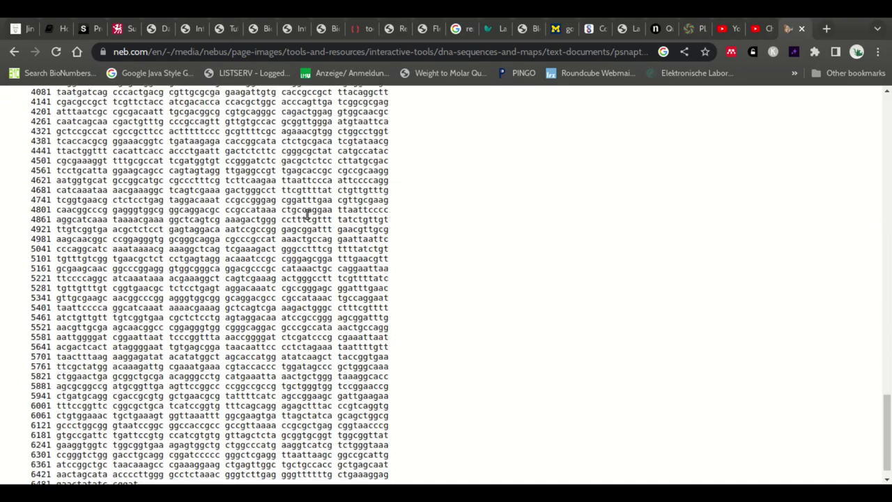
pyautogui.scroll(15, 320, 216)
pyautogui.scroll(15, 333, 216)
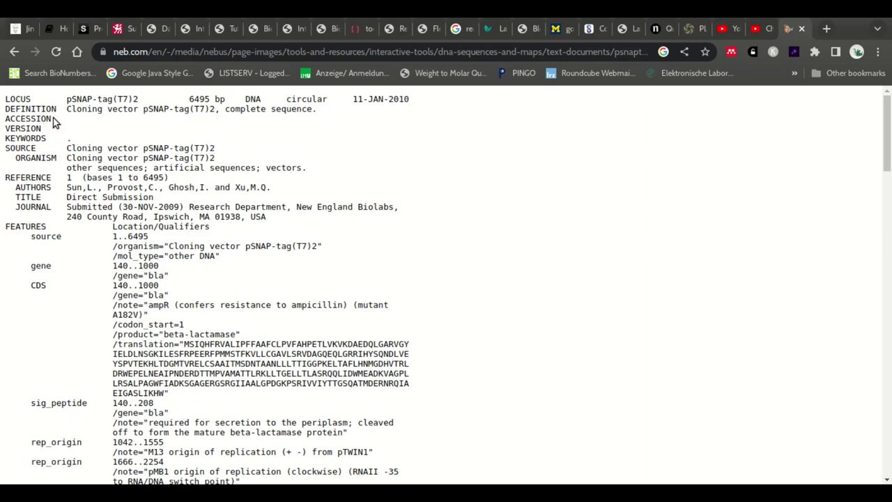
pyautogui.moveTo(53, 119); pyautogui.dragTo(7, 118)
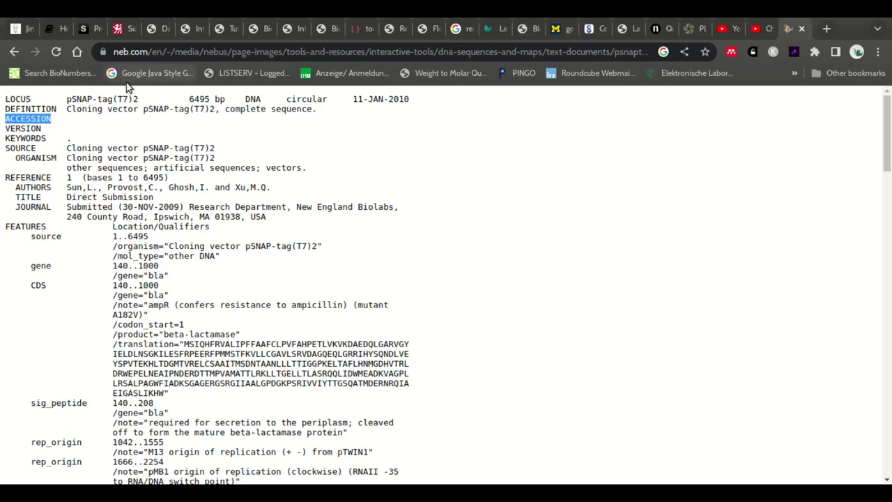
# Return to the product page, expand Advantages and Features, and highlight the T7 Express strain
pyautogui.click(14, 53)
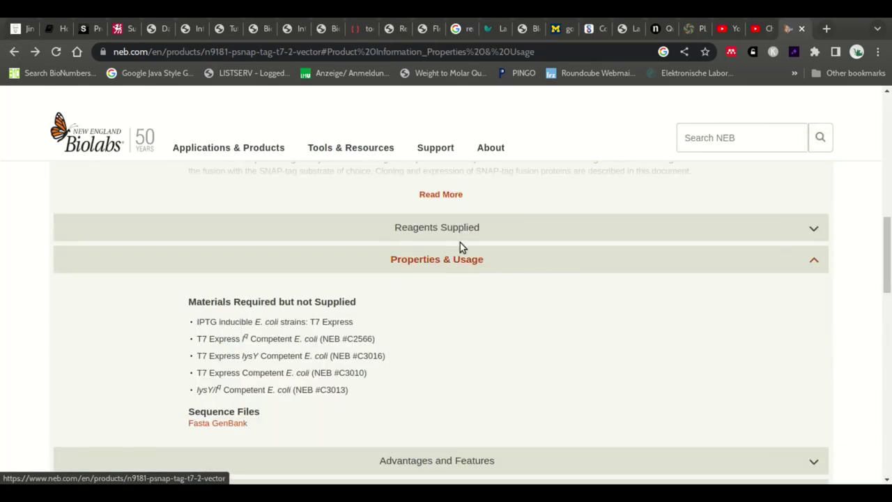
pyautogui.scroll(-4, 276, 262)
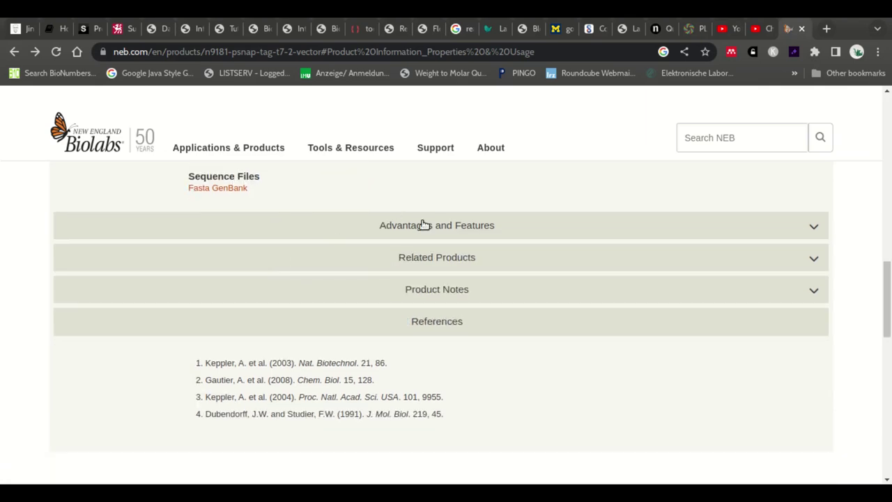
pyautogui.click(424, 225)
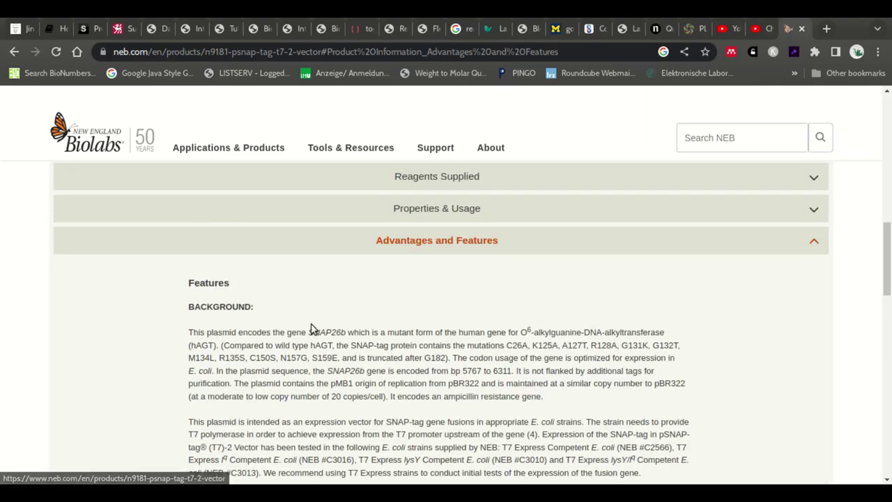
pyautogui.scroll(-1, 335, 314)
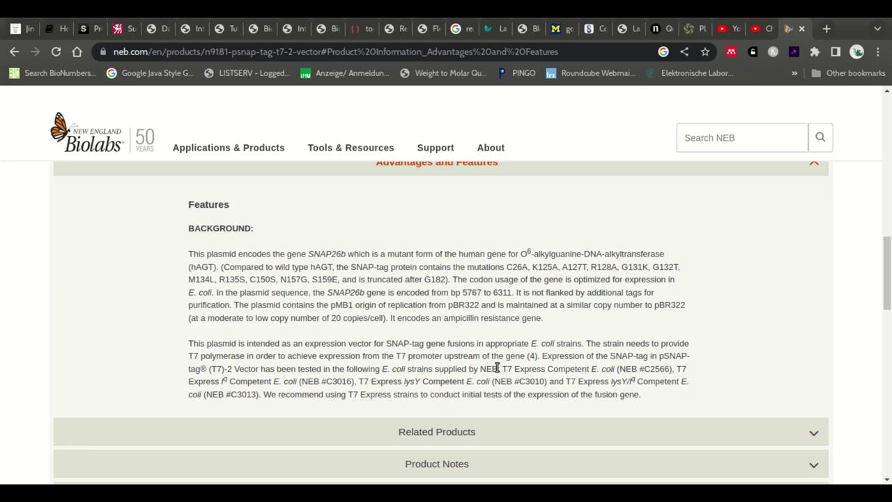
pyautogui.moveTo(502, 369); pyautogui.dragTo(671, 368)
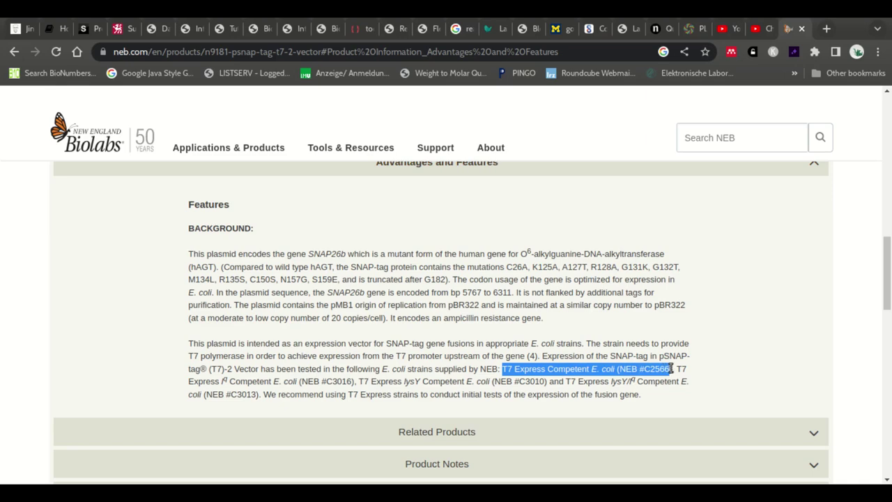
# Expand Related Products and Product Notes, highlighting the TE buffer storage text
pyautogui.scroll(-2, 703, 372)
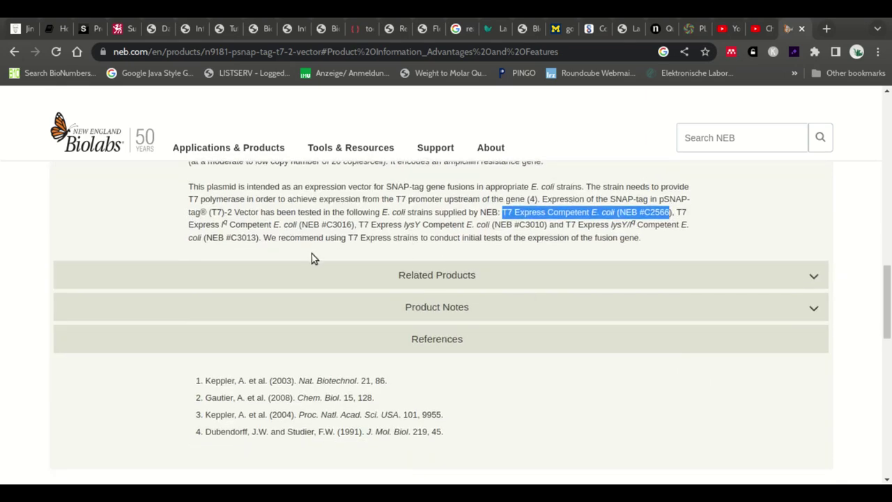
pyautogui.click(427, 279)
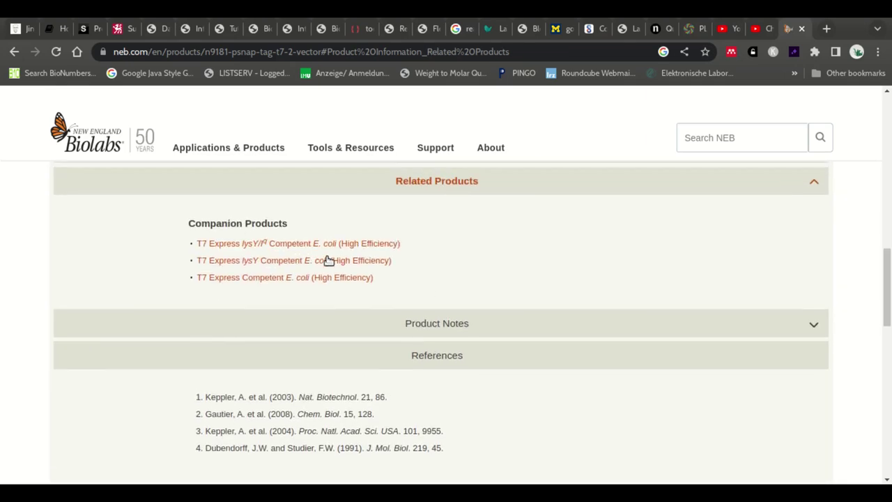
pyautogui.scroll(-1, 544, 259)
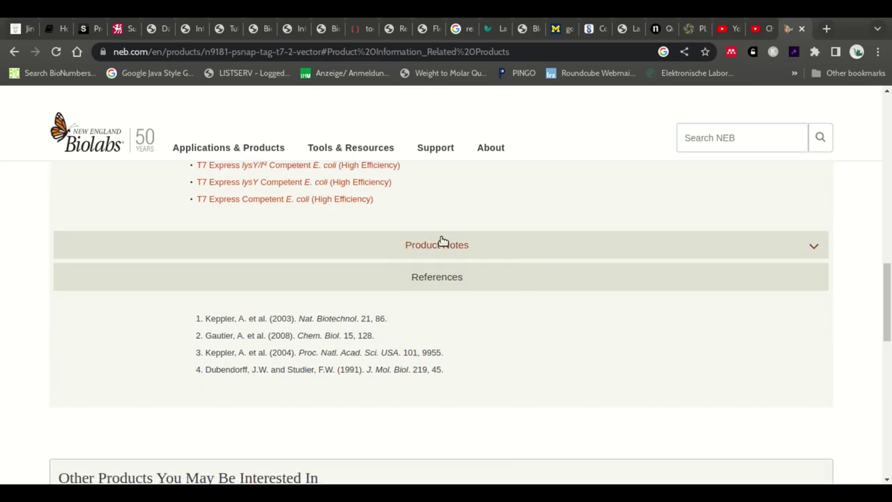
pyautogui.click(442, 241)
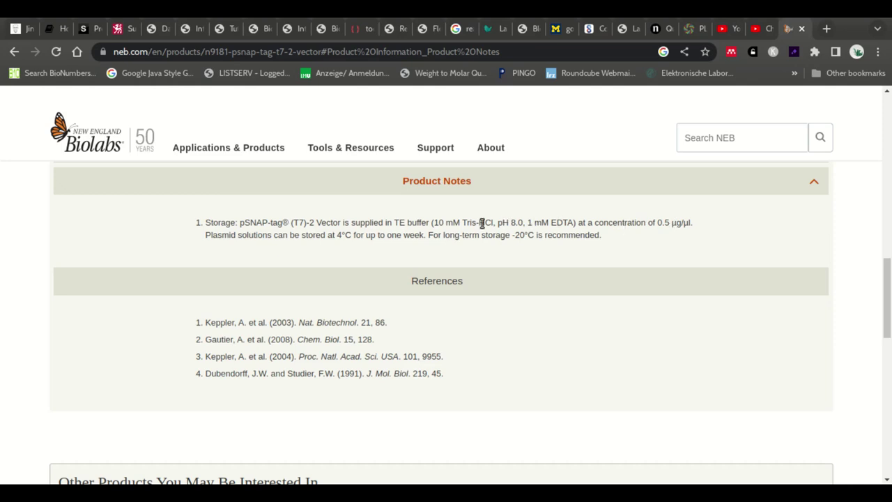
pyautogui.moveTo(433, 221); pyautogui.dragTo(576, 222)
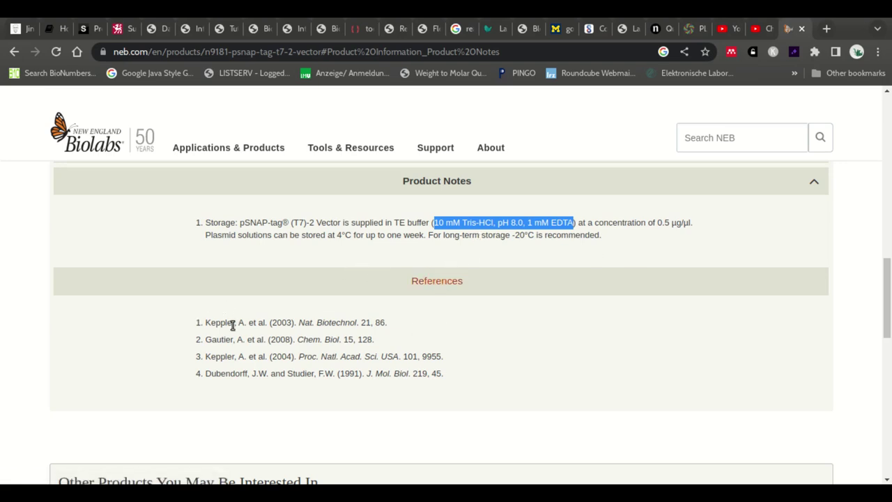
pyautogui.click(399, 326)
pyautogui.scroll(-1, 400, 328)
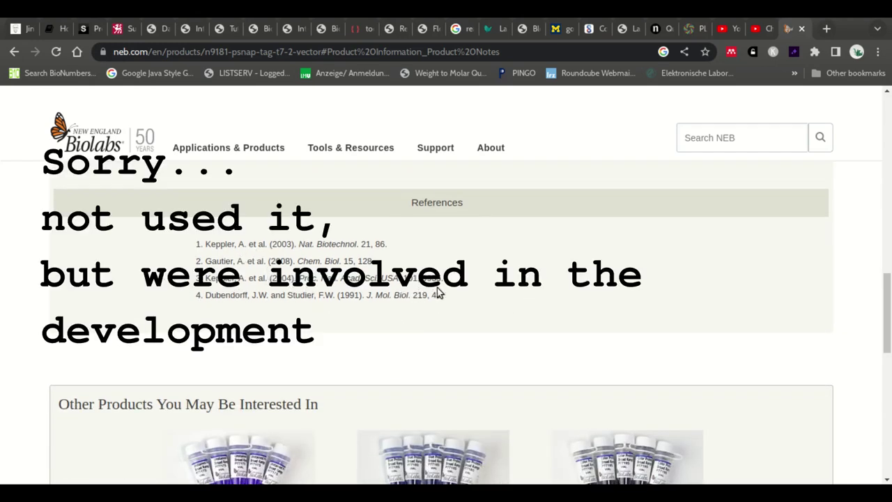
# Browse the Protocols, Manuals & Usage, Tools & Resources, and FAQs & Troubleshooting tabs
pyautogui.scroll(5, 437, 288)
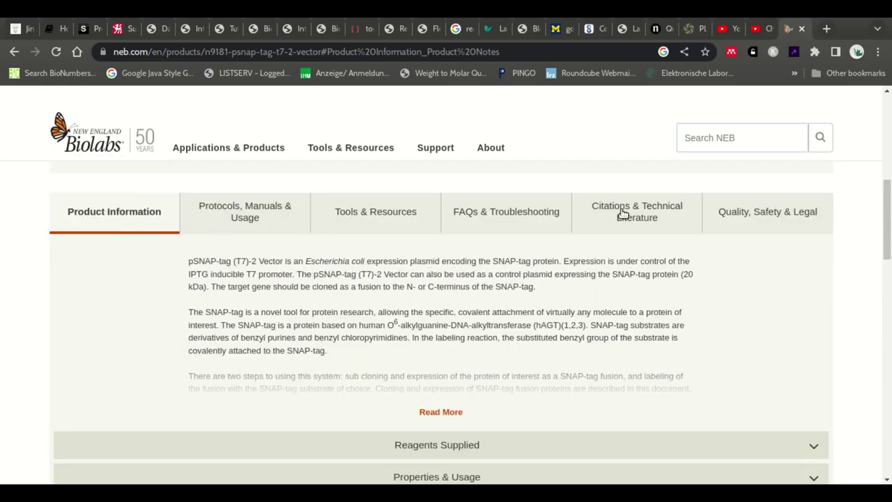
pyautogui.click(270, 211)
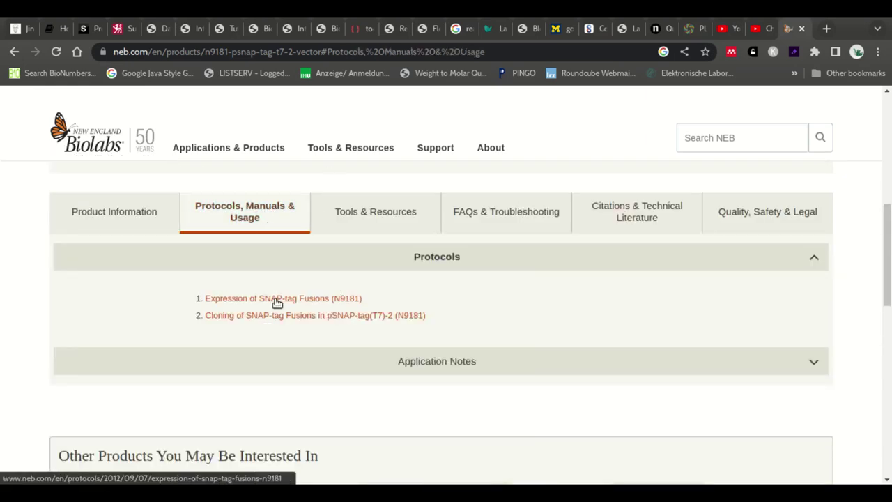
pyautogui.click(389, 220)
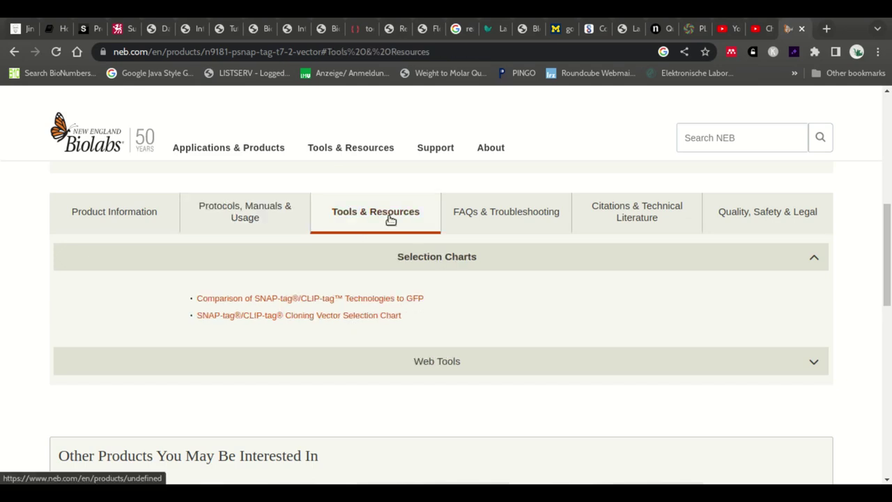
pyautogui.click(481, 219)
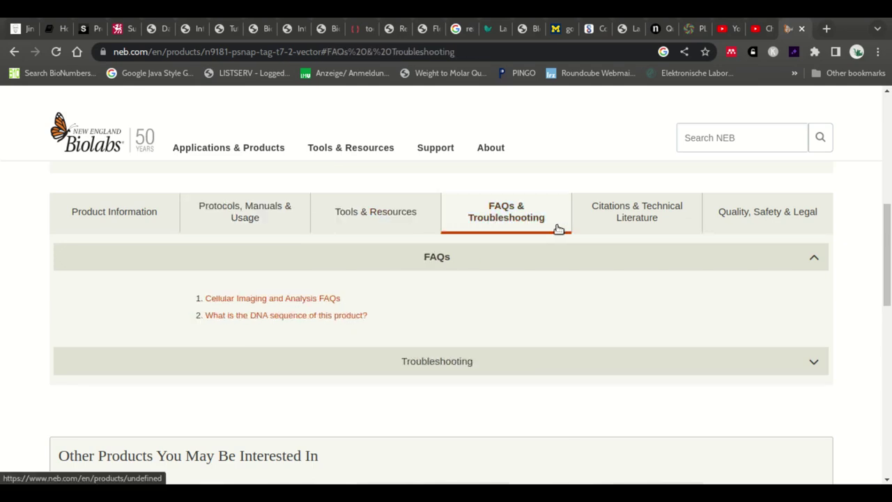
# Show the Citations & Technical Literature tab and scroll through the 73 citations
pyautogui.click(644, 211)
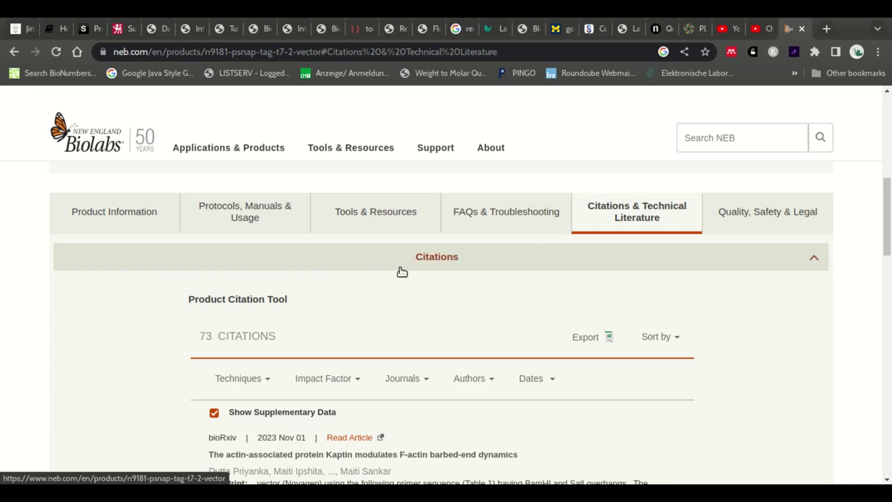
pyautogui.scroll(-3, 399, 291)
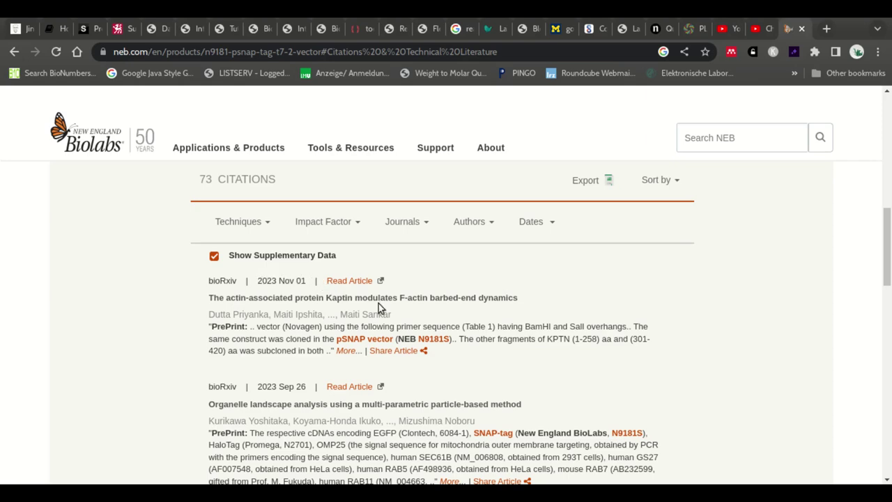
pyautogui.scroll(-3, 461, 297)
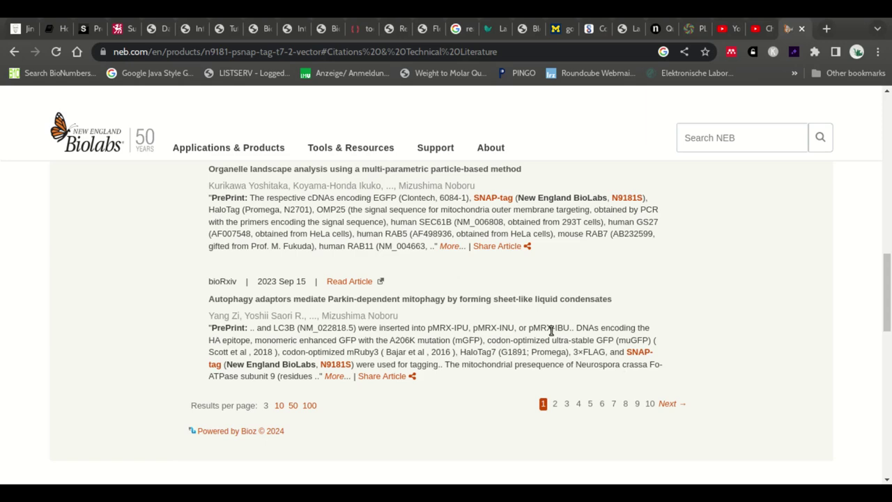
pyautogui.scroll(8, 655, 300)
# Show the Quality, Safety & Legal tab and expand Specifications & Change Notifications
pyautogui.click(783, 286)
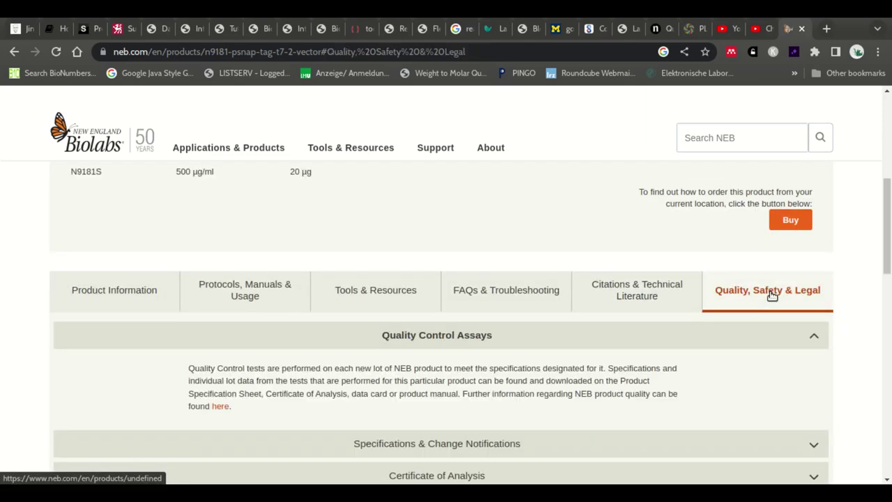
pyautogui.scroll(-1, 577, 241)
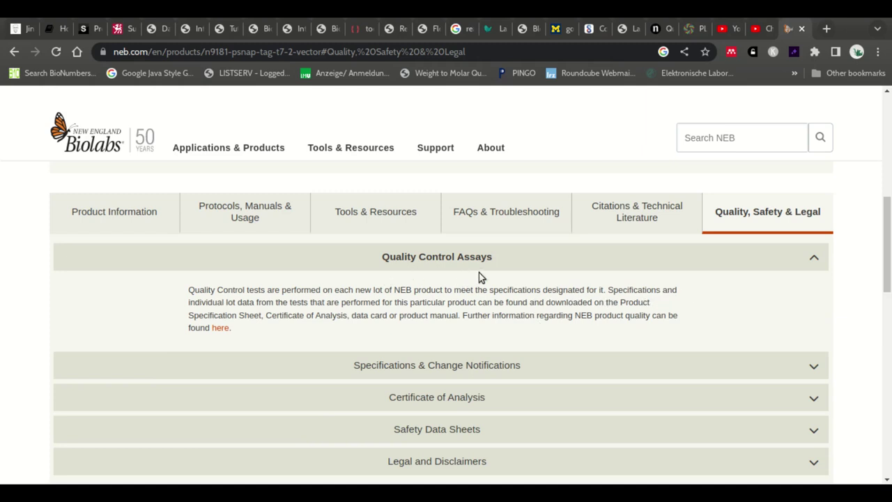
pyautogui.scroll(-1, 383, 310)
pyautogui.click(402, 295)
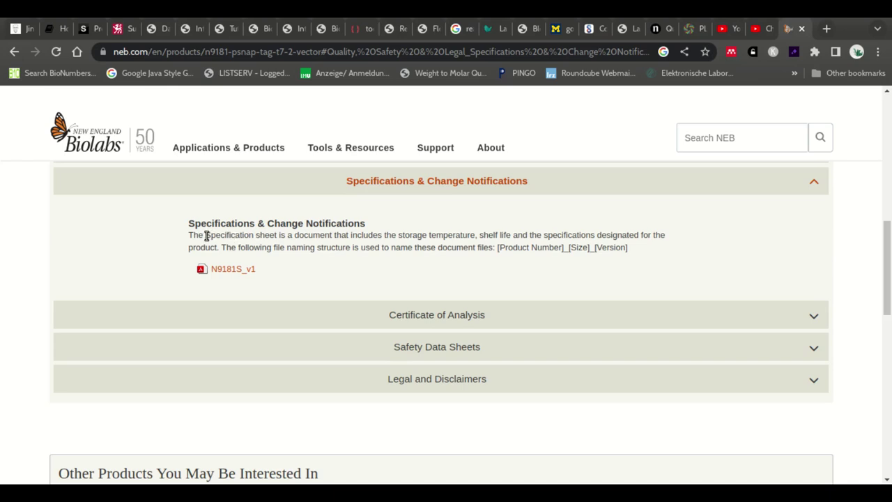
pyautogui.moveTo(207, 236); pyautogui.dragTo(275, 236)
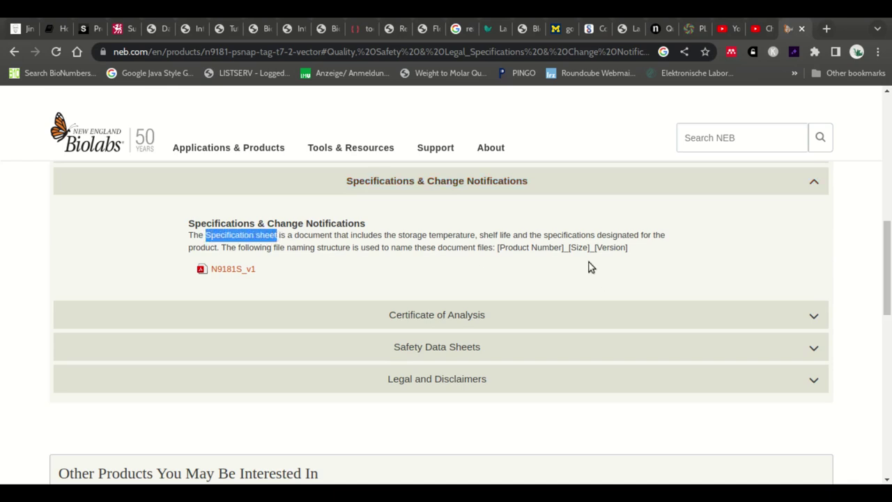
# Expand Certificate of Analysis, Safety Data Sheets, and Legal and Disclaimers in turn
pyautogui.click(451, 314)
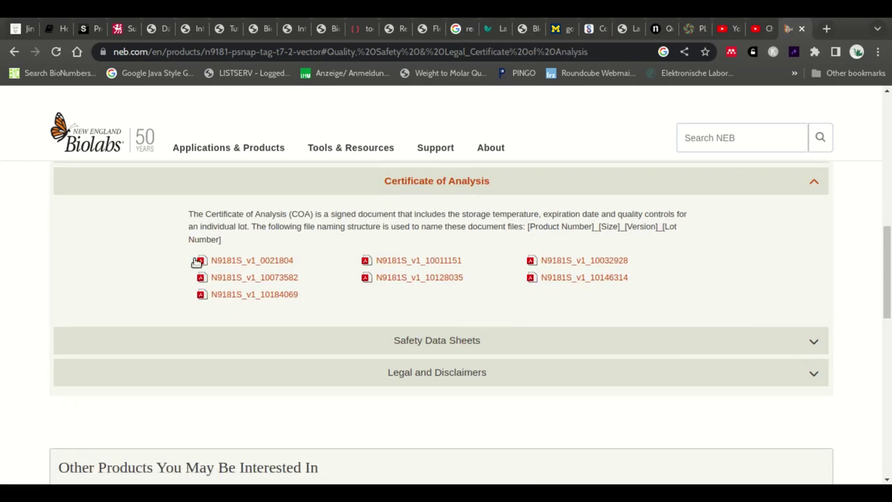
pyautogui.click(428, 340)
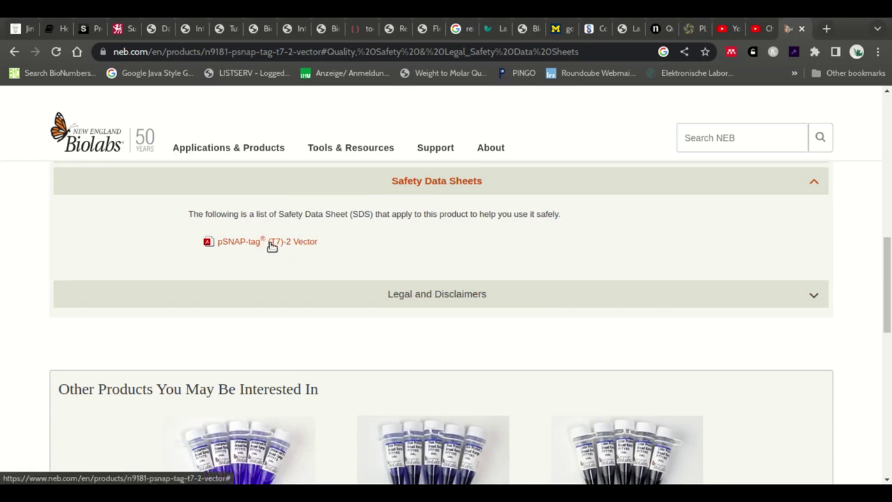
pyautogui.click(441, 288)
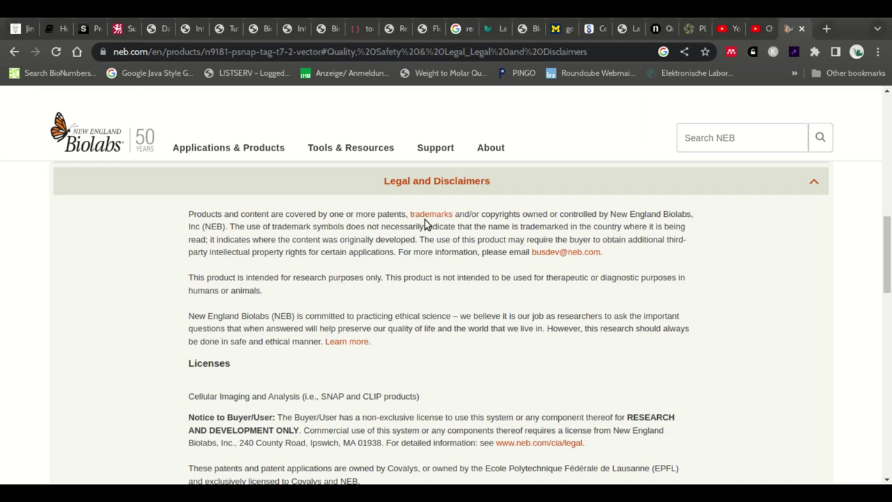
pyautogui.scroll(-2, 395, 389)
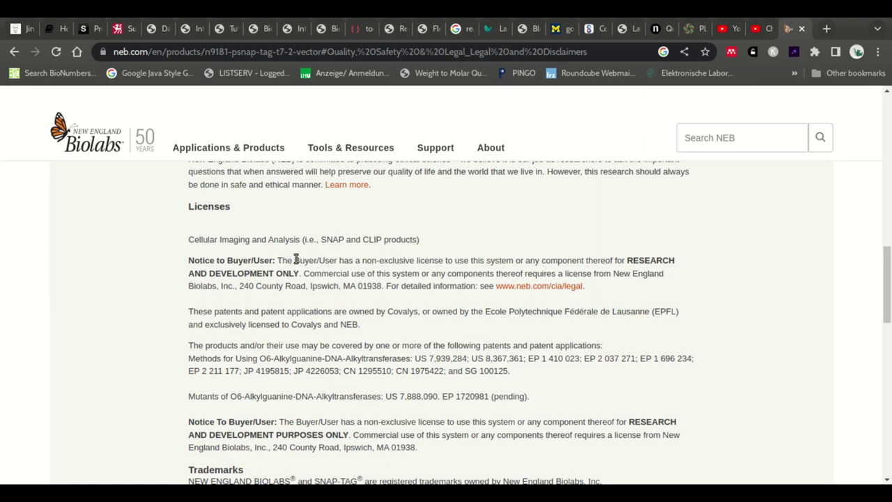
pyautogui.moveTo(295, 259); pyautogui.dragTo(448, 269)
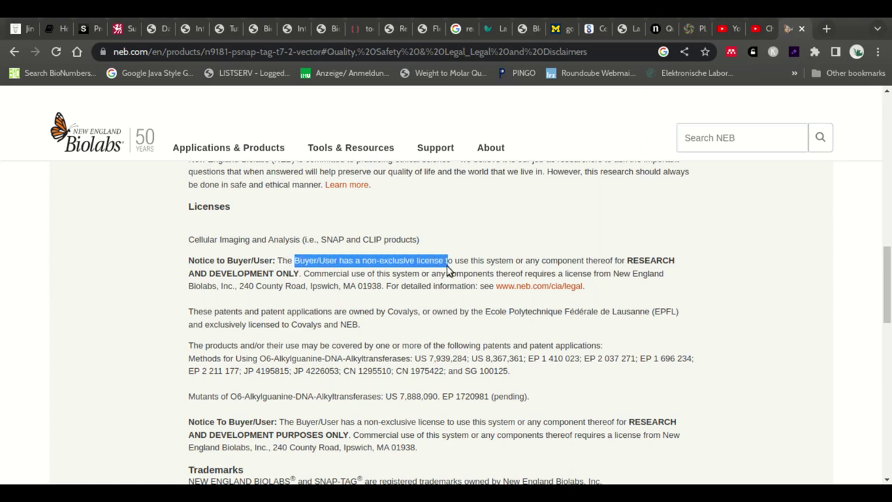
pyautogui.moveTo(507, 270); pyautogui.dragTo(302, 274)
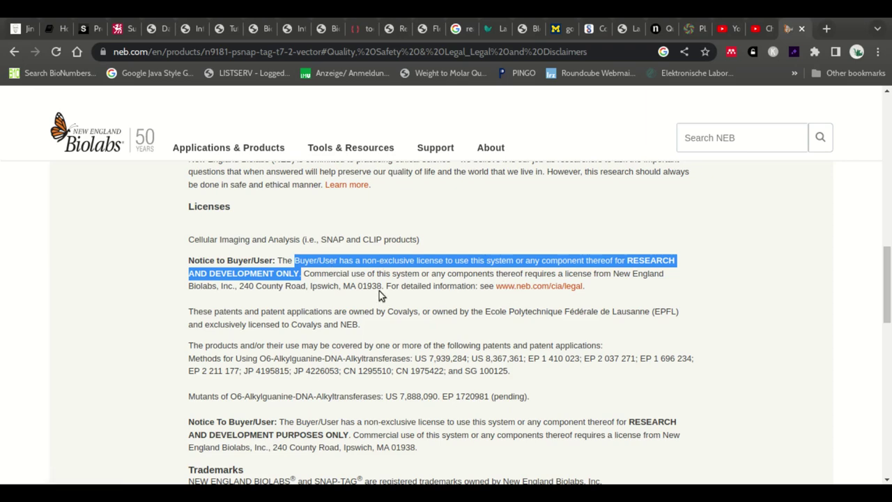
pyautogui.click(312, 282)
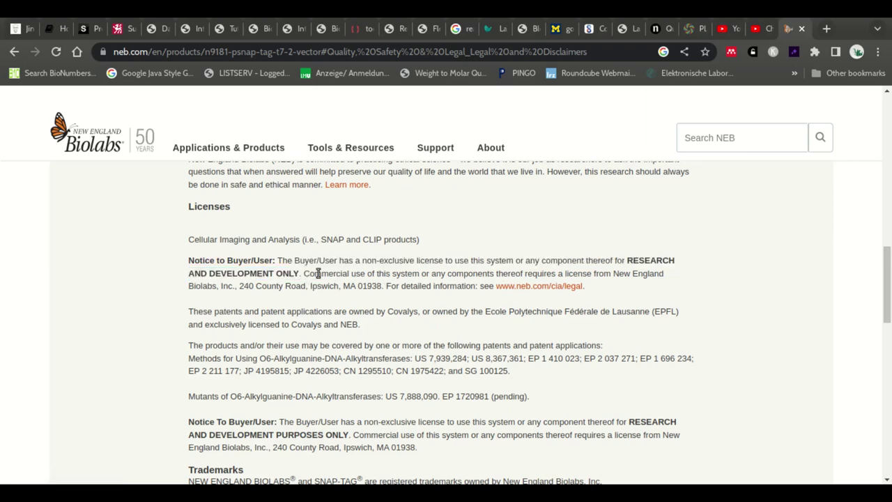
pyautogui.scroll(-3, 380, 293)
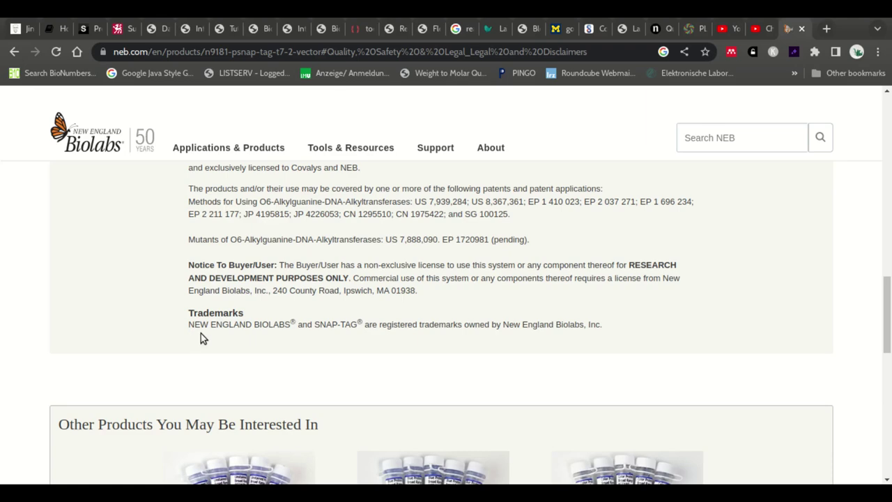
pyautogui.scroll(6, 750, 304)
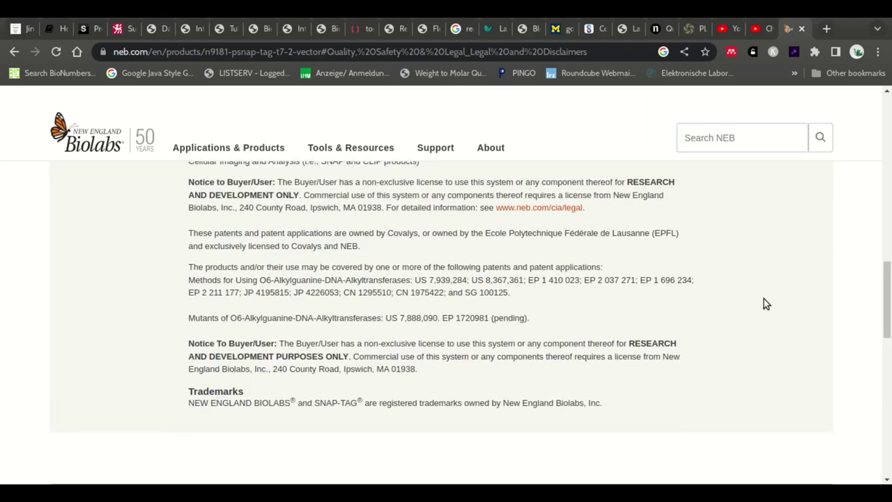
pyautogui.scroll(10, 767, 300)
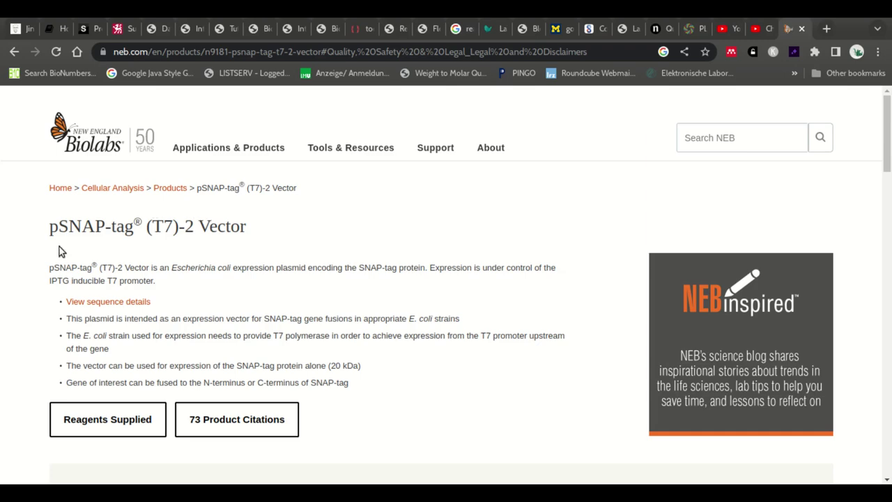
# Open the vector's sequence details in the DNA Sequences and Maps Tool
pyautogui.scroll(-2, 310, 314)
pyautogui.scroll(2, 360, 304)
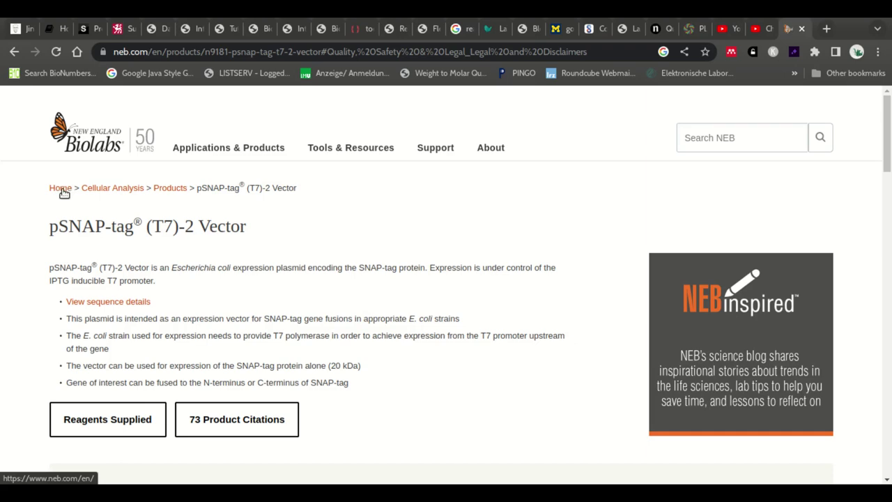
pyautogui.scroll(-2, 322, 291)
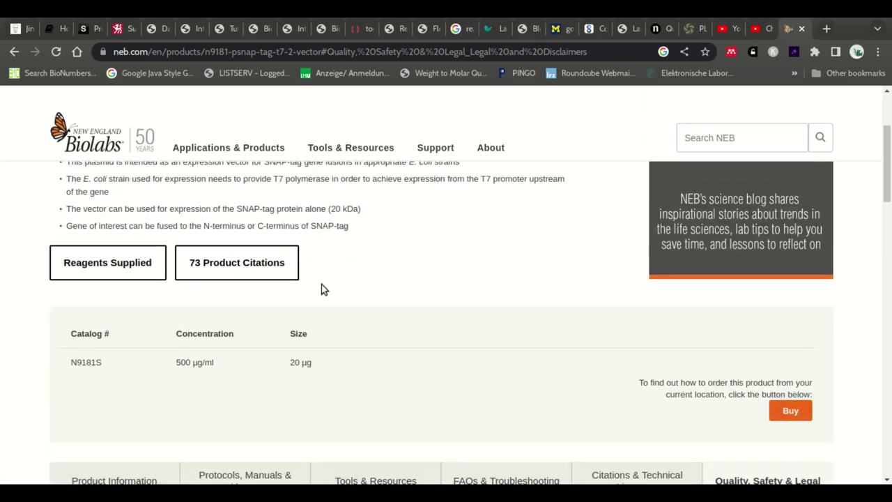
pyautogui.scroll(2, 323, 291)
pyautogui.click(112, 303)
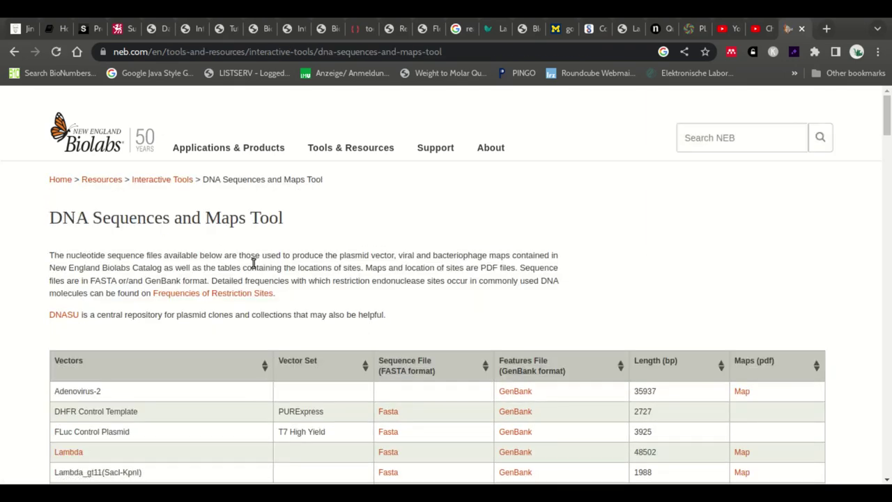
# Scroll the vector table down to the pSNAP-tag(T7)2 sequence file row
pyautogui.scroll(-2, 608, 271)
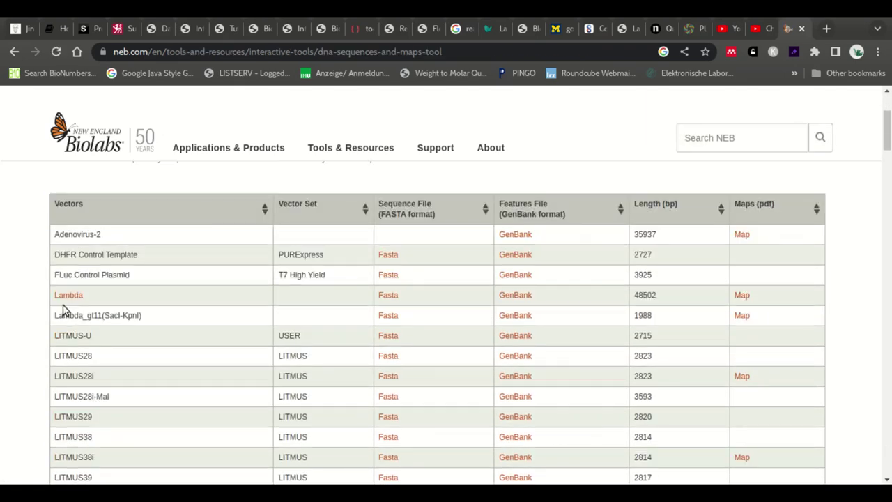
pyautogui.scroll(-2, 163, 356)
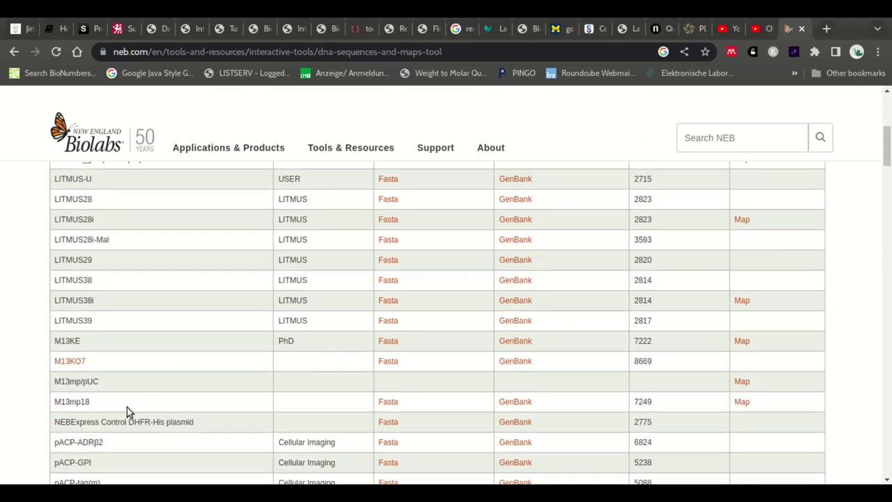
pyautogui.scroll(-2, 140, 404)
pyautogui.scroll(-2, 146, 395)
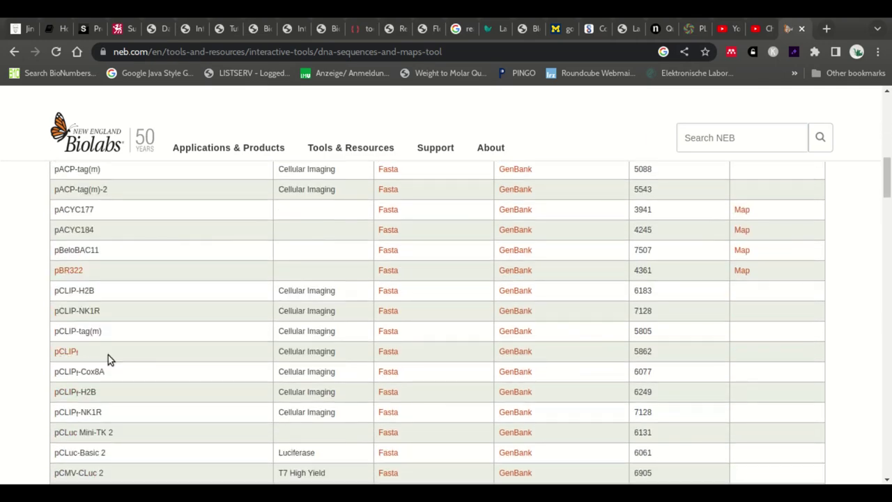
pyautogui.scroll(-8, 166, 394)
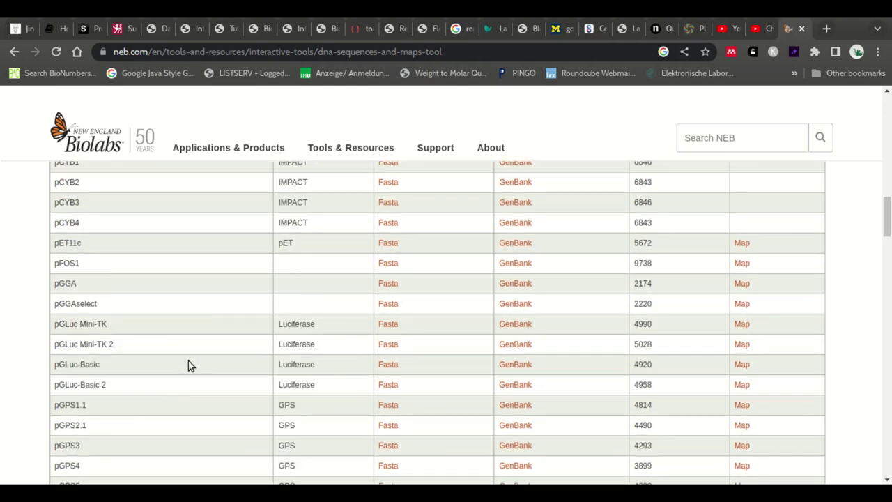
pyautogui.scroll(-15, 188, 360)
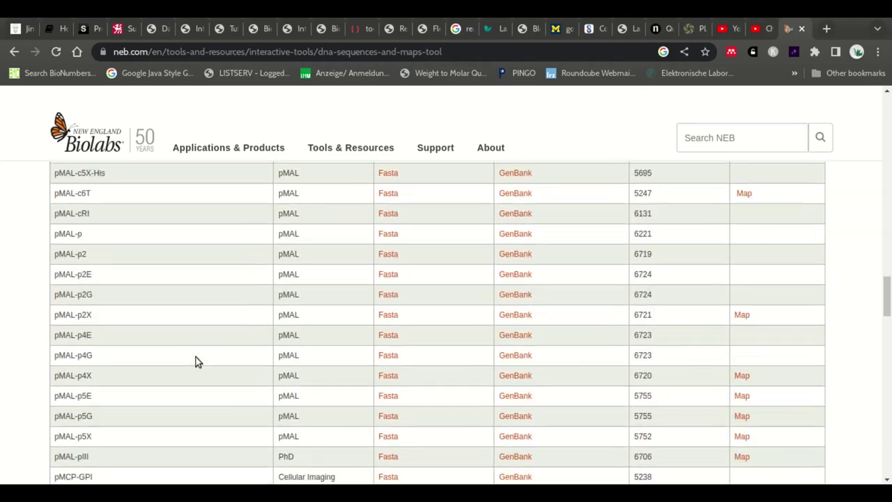
pyautogui.scroll(-15, 203, 352)
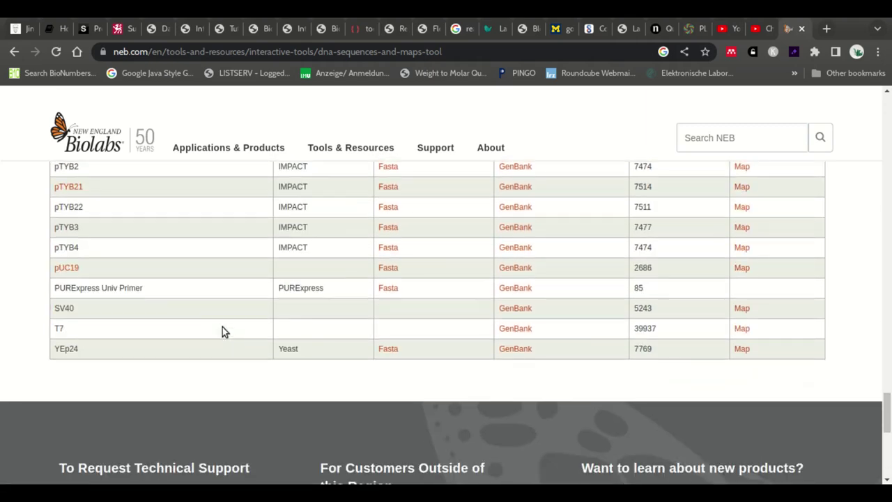
pyautogui.scroll(3, 216, 325)
pyautogui.scroll(2, 217, 324)
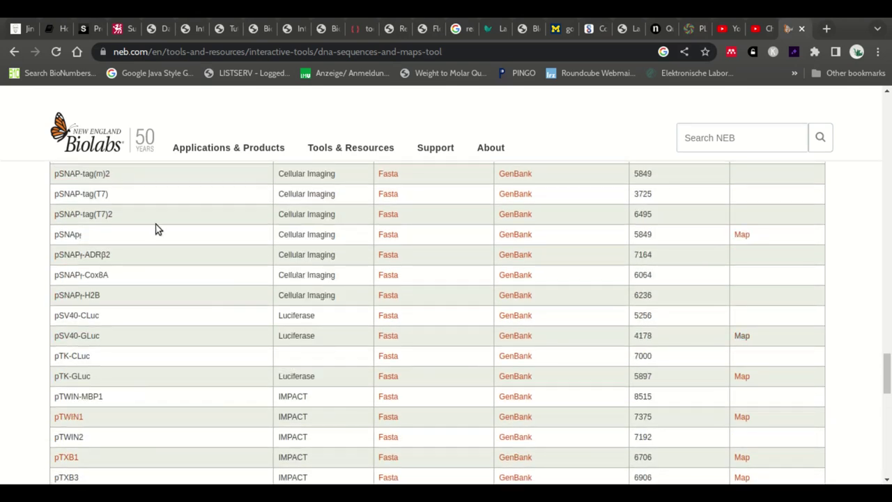
pyautogui.scroll(1, 157, 229)
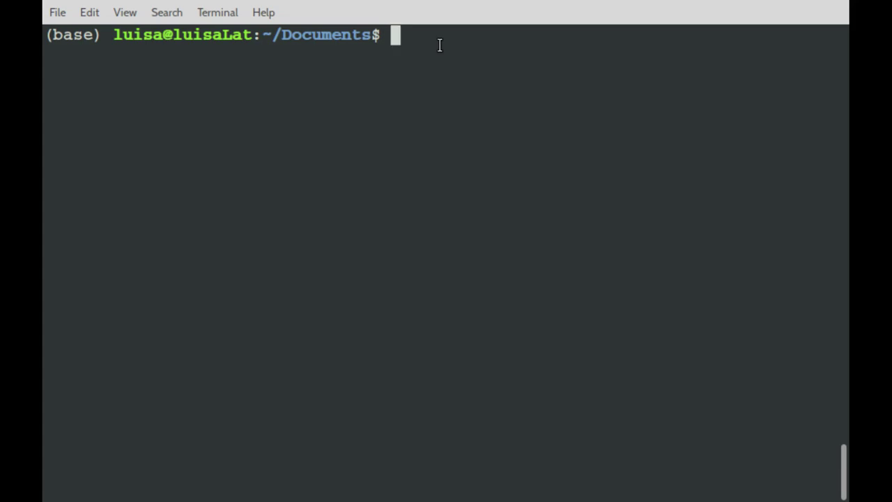
# Run wget on the pasted pt7snapgbk.txt URL, then stop it with Ctrl+C
pyautogui.write('weg')
pyautogui.press('BackSpace')
pyautogui.press('BackSpace')
pyautogui.write('get')
pyautogui.write('https://www.neb.com/en/-/media/nebus/page-images/tools-and-resources/interactive-tools/dna-sequences-and-maps/text-documents/pt7snapgbk.txt?rev=32de31f19bc24f0f8b6358c4f0c9bbdb&hash=03E8FD1A04FCBB6C8C581CA299AADABE')
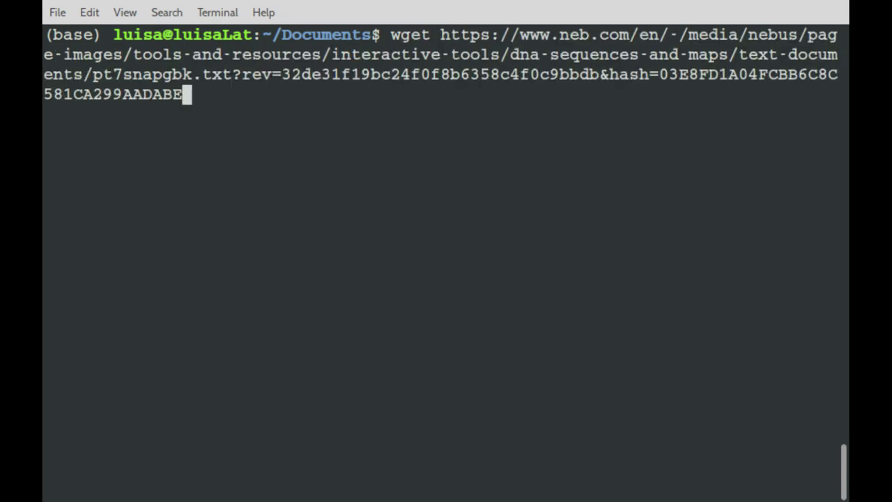
pyautogui.press('Return')
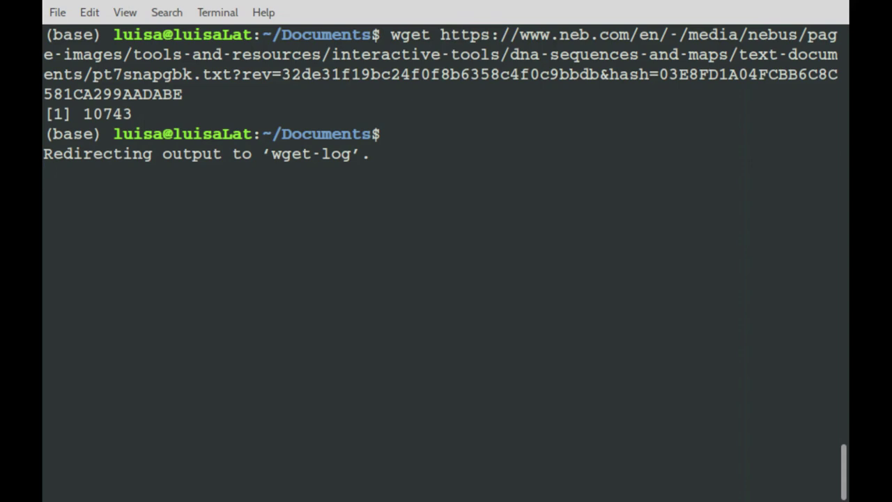
pyautogui.hotkey('ctrl', 'c')
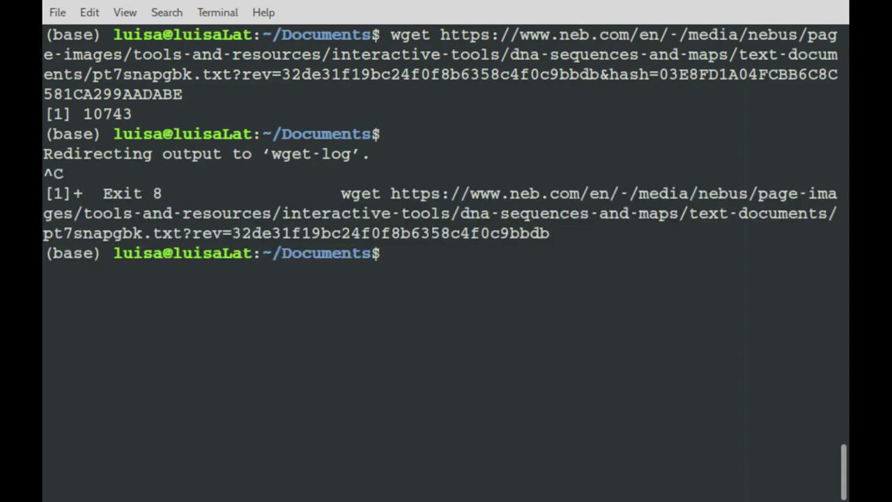
# Run 'cat wget-log' and mark the 404 Not Found error lines
pyautogui.write('cat wget')
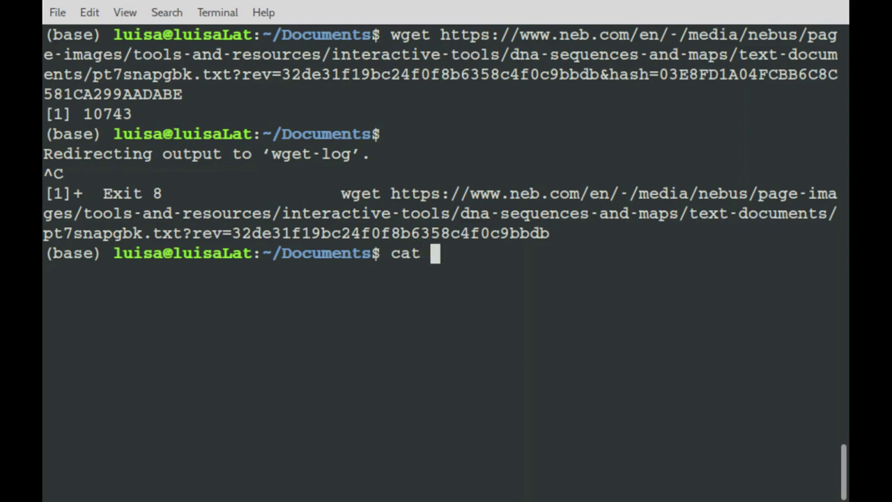
pyautogui.write('-log')
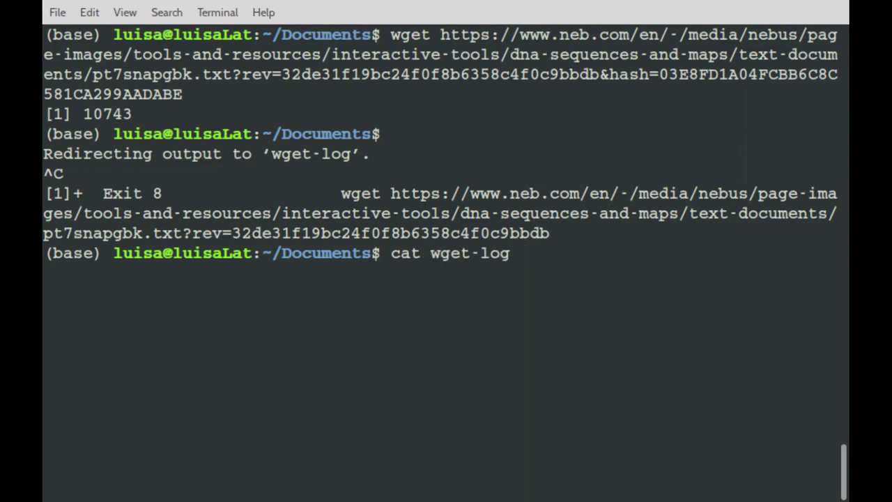
pyautogui.press('Return')
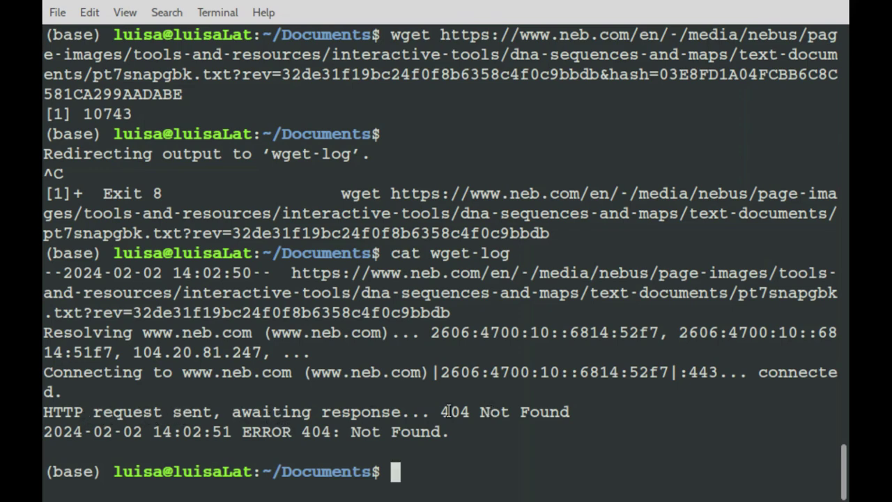
pyautogui.moveTo(44, 416); pyautogui.dragTo(463, 428)
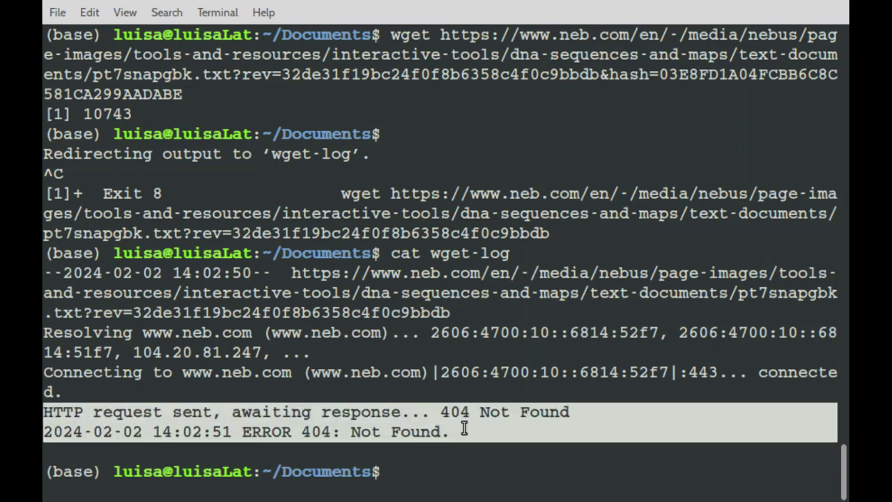
pyautogui.click(431, 468)
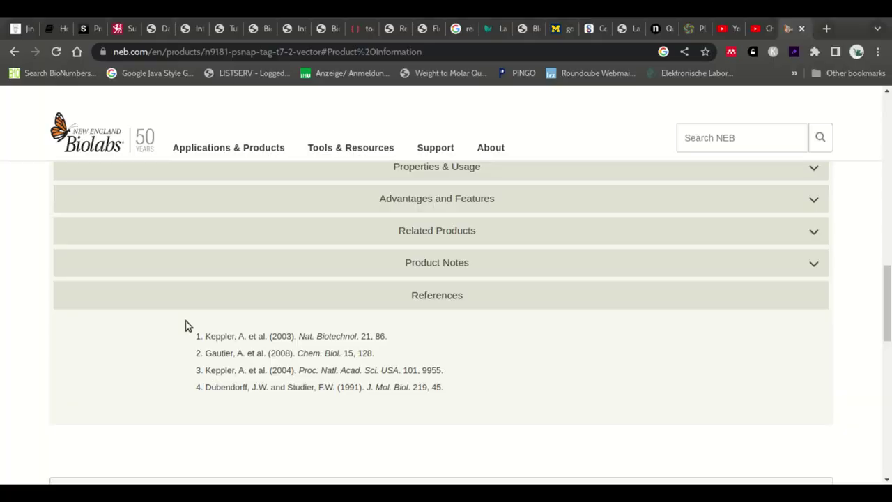
# Google the first reference (2003 Nat. Biotechnol.) in a new tab and open the Nature article
pyautogui.moveTo(206, 336); pyautogui.dragTo(383, 338)
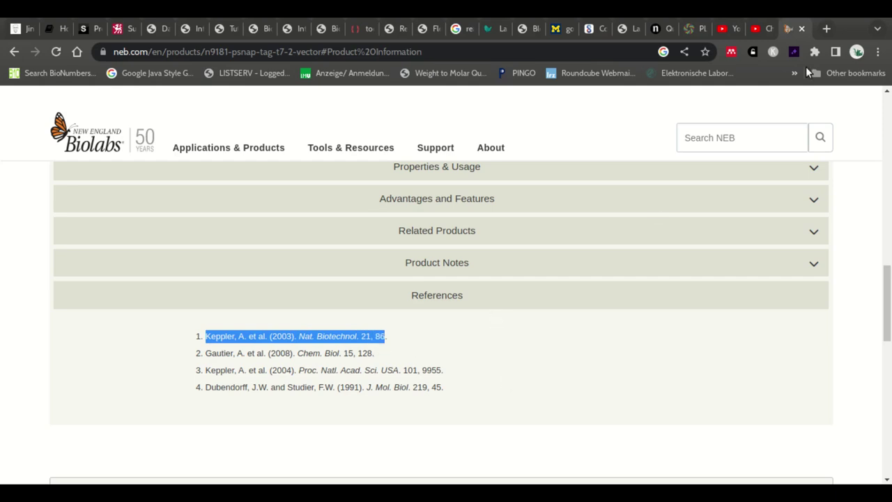
pyautogui.click(827, 28)
pyautogui.hotkey('ctrl', 'v')
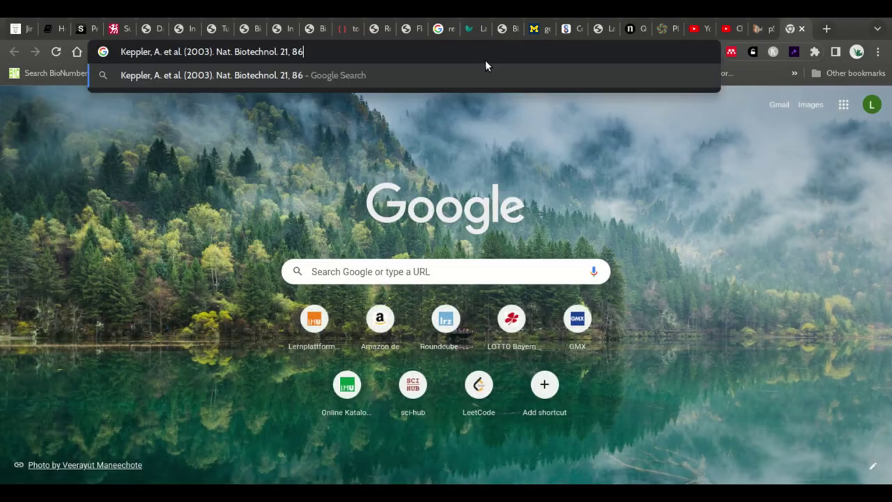
pyautogui.press('Return')
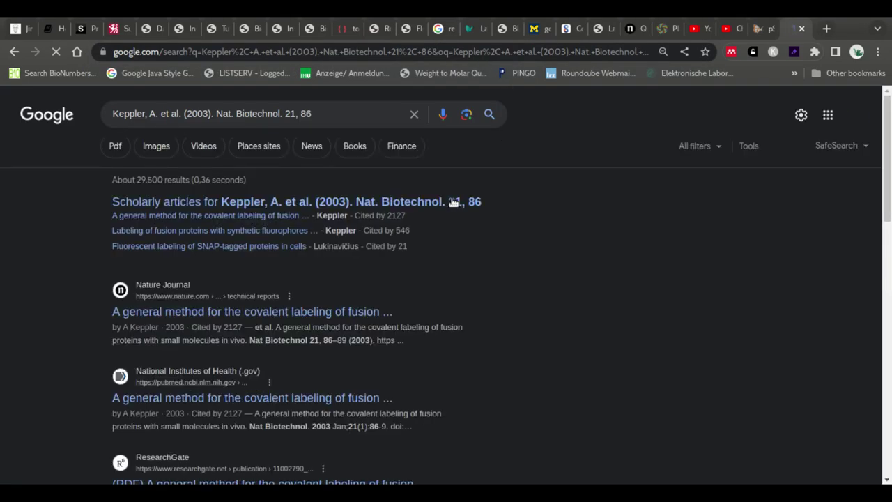
pyautogui.click(214, 313)
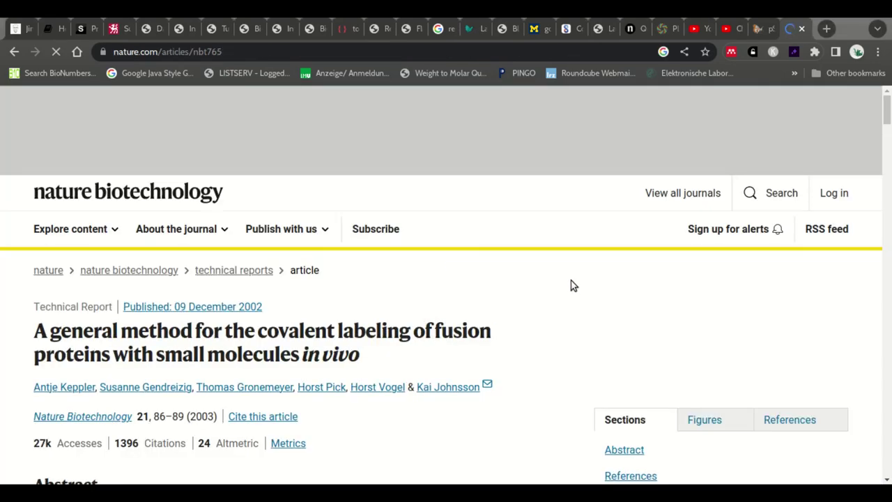
# Check institutional access to the Nature Biotechnology article
pyautogui.scroll(-1, 533, 258)
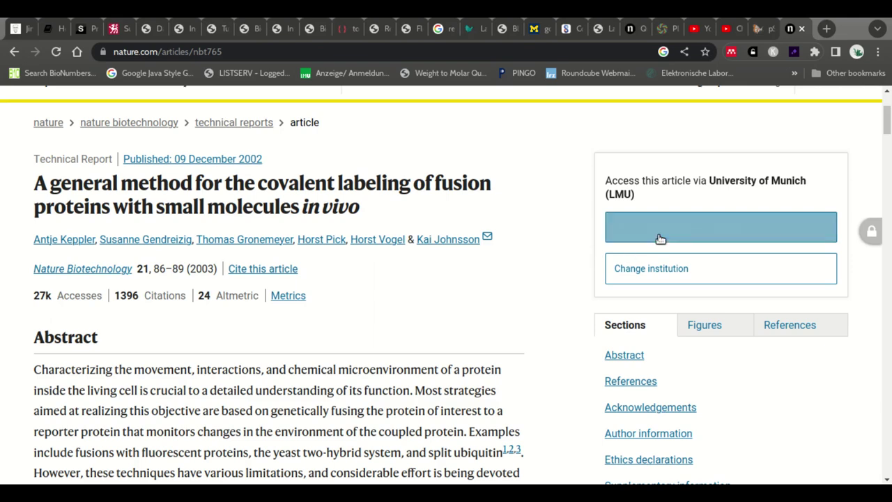
pyautogui.click(683, 231)
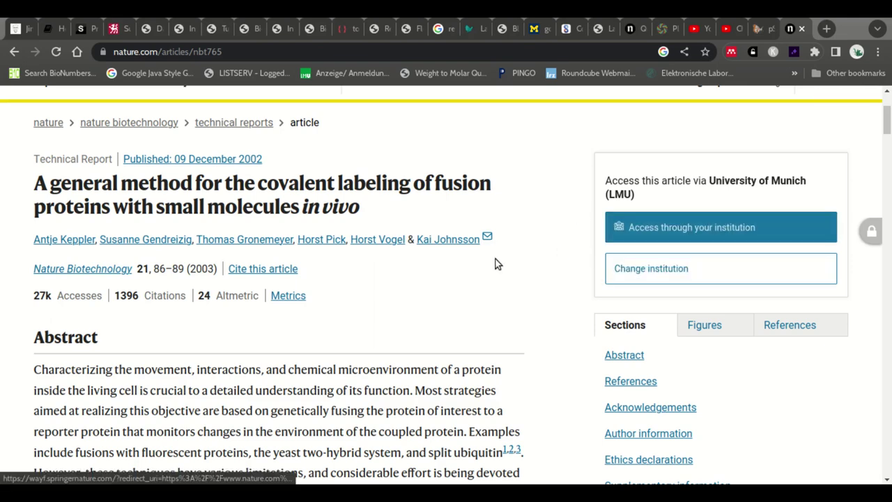
pyautogui.scroll(-5, 530, 262)
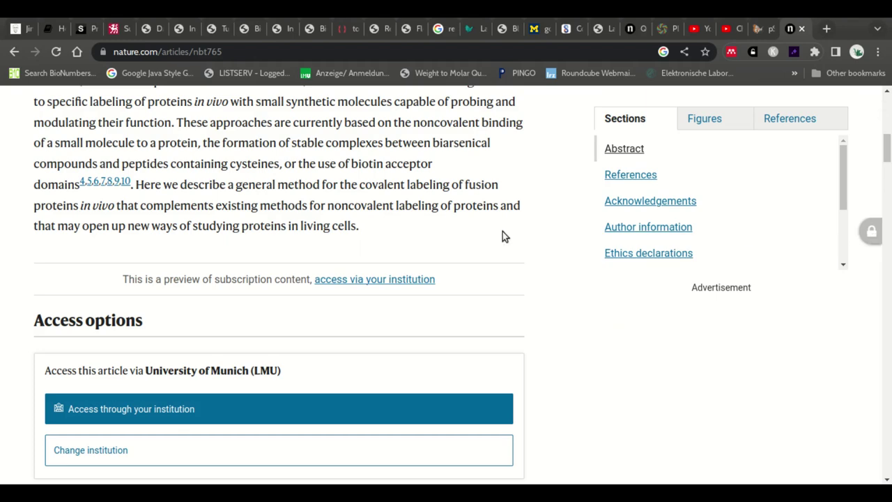
pyautogui.scroll(2, 551, 237)
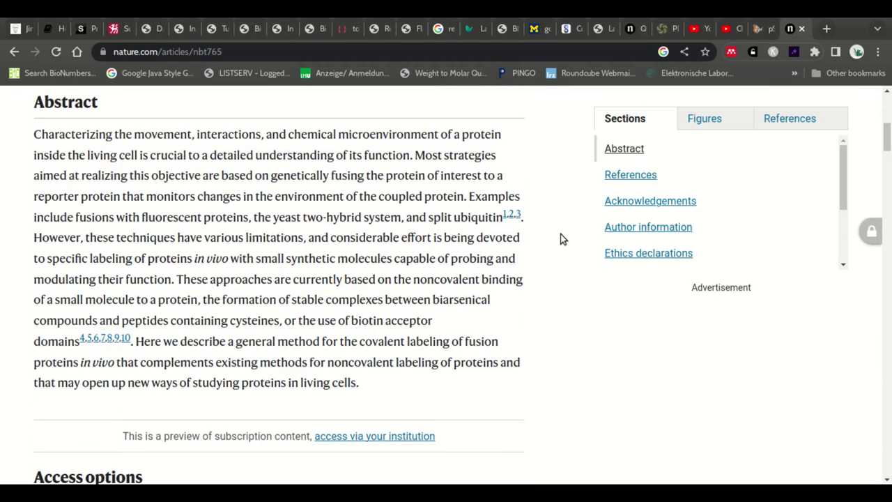
# Select the second reference (2008 Chem. Biol.) on NEB and return to Google to replace the query
pyautogui.click(763, 31)
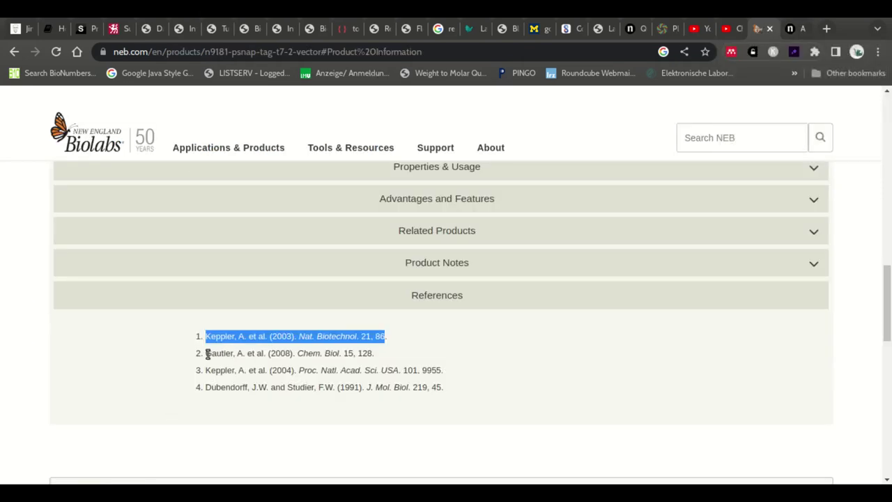
pyautogui.moveTo(208, 353); pyautogui.dragTo(373, 364)
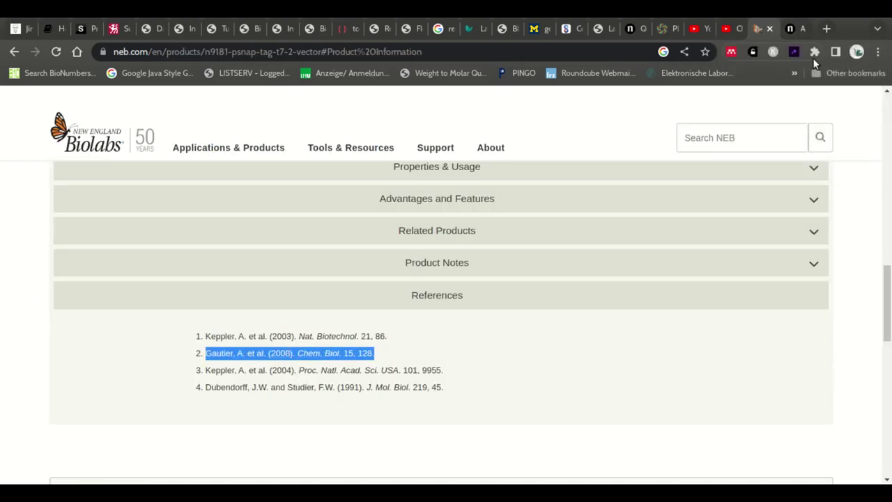
pyautogui.click(795, 29)
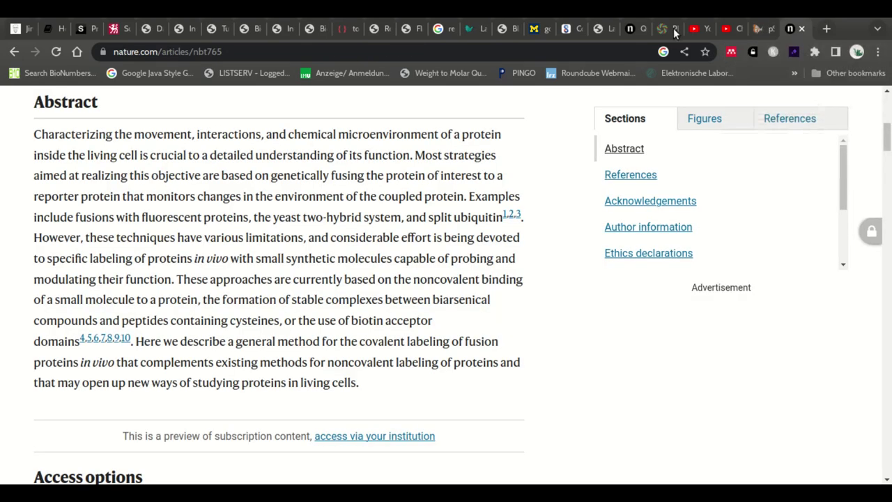
pyautogui.click(13, 51)
pyautogui.moveTo(311, 113); pyautogui.dragTo(50, 114)
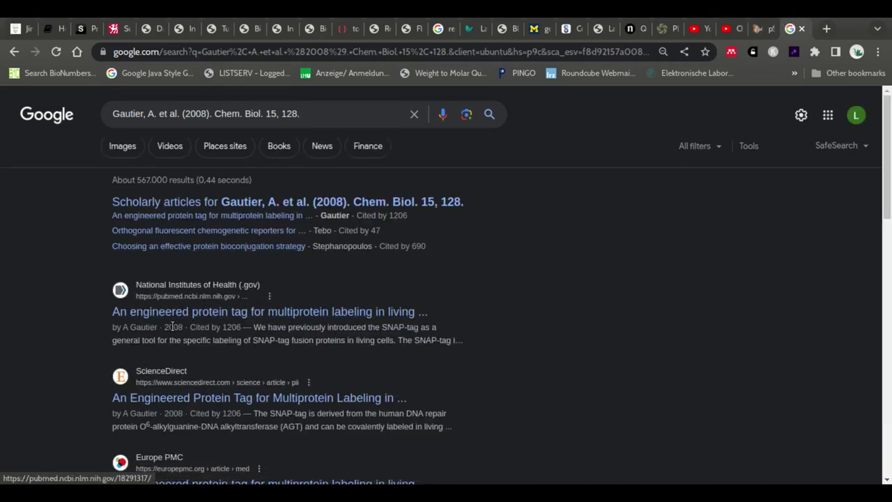
# Follow the Gautier 2008 PubMed record to its 9-page full-text PDF, then go back to NEB's reference list
pyautogui.click(201, 312)
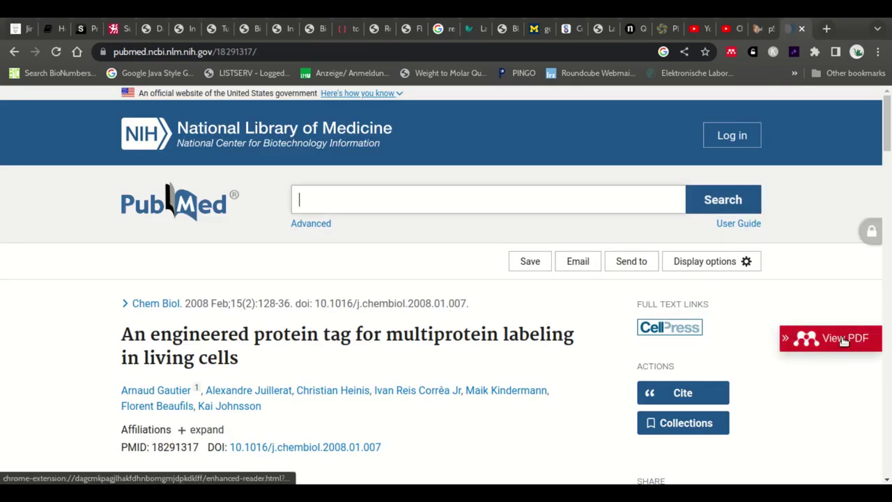
pyautogui.scroll(-1, 836, 392)
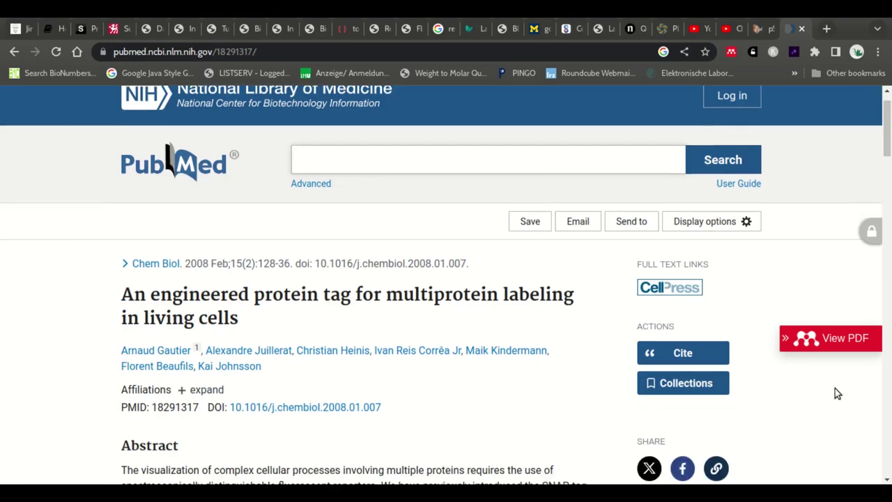
pyautogui.scroll(-3, 456, 307)
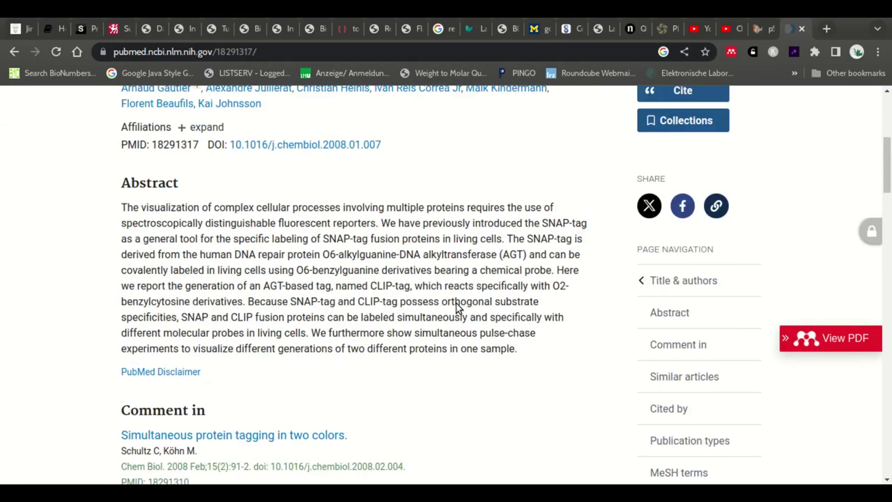
pyautogui.scroll(3, 484, 300)
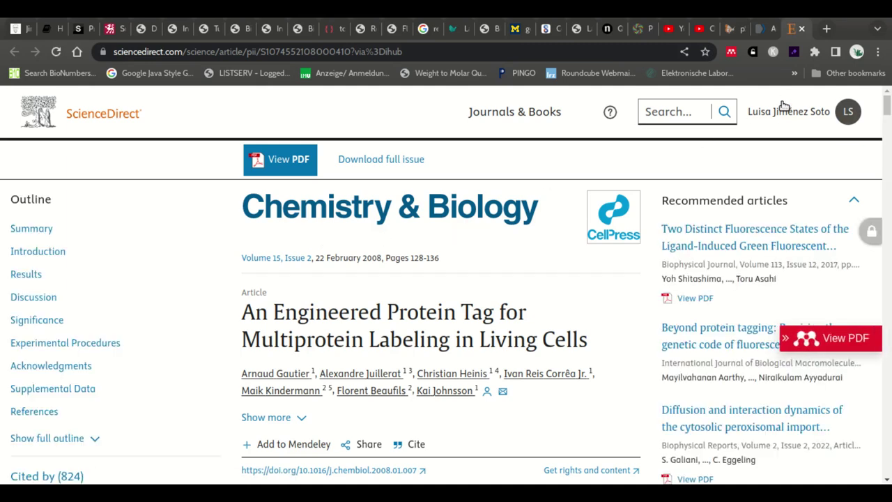
pyautogui.scroll(-4, 409, 231)
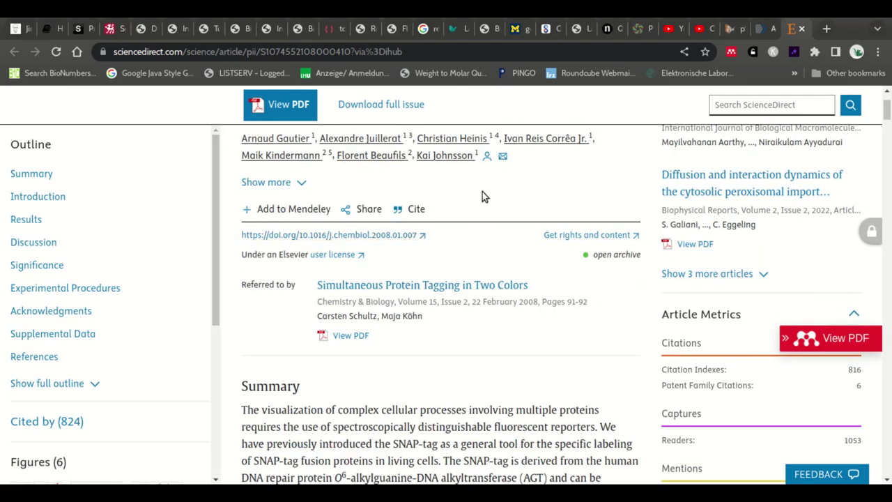
pyautogui.scroll(-5, 481, 195)
pyautogui.scroll(5, 481, 239)
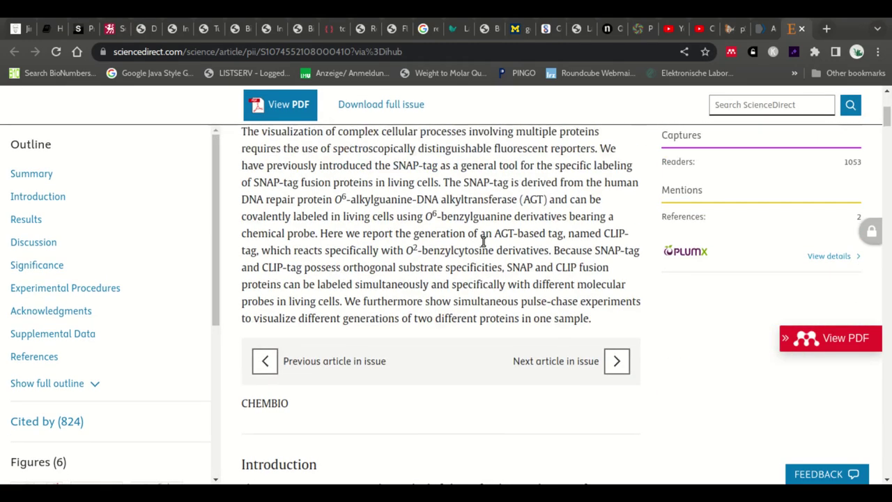
pyautogui.click(849, 338)
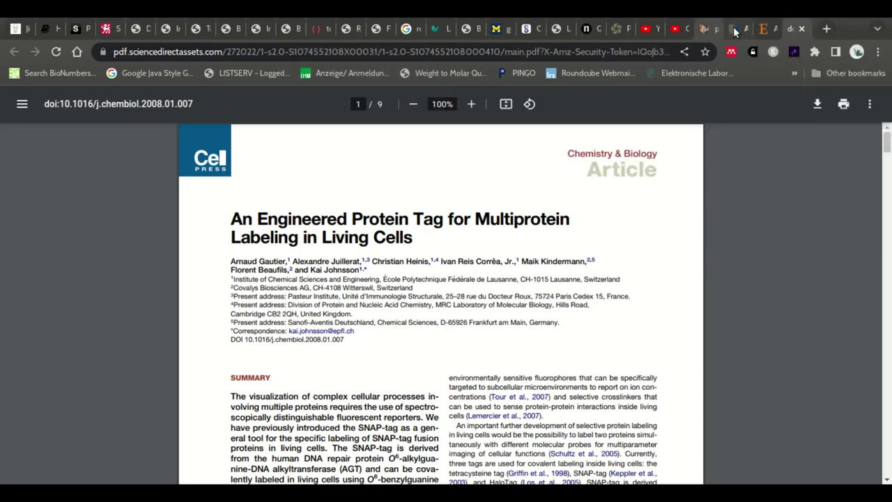
pyautogui.click(709, 27)
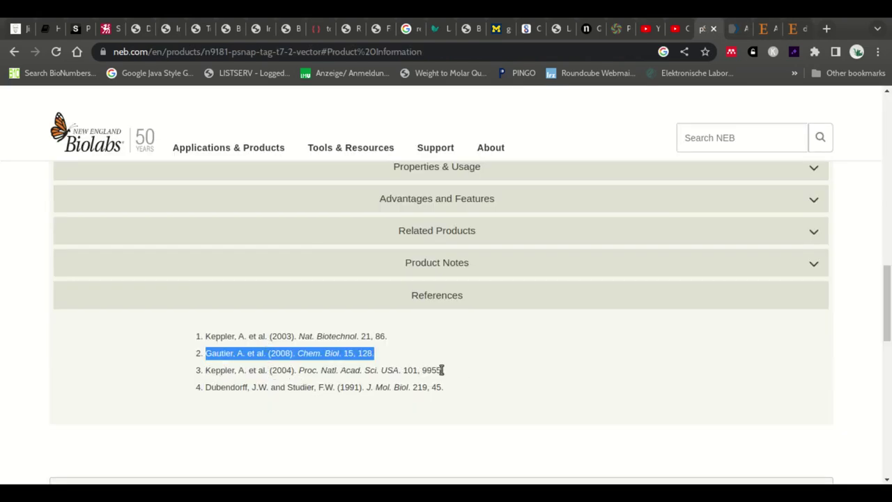
# Search the web for the Keppler 2004 reference and open its PubMed record, a free PMC article
pyautogui.moveTo(441, 370); pyautogui.dragTo(230, 376)
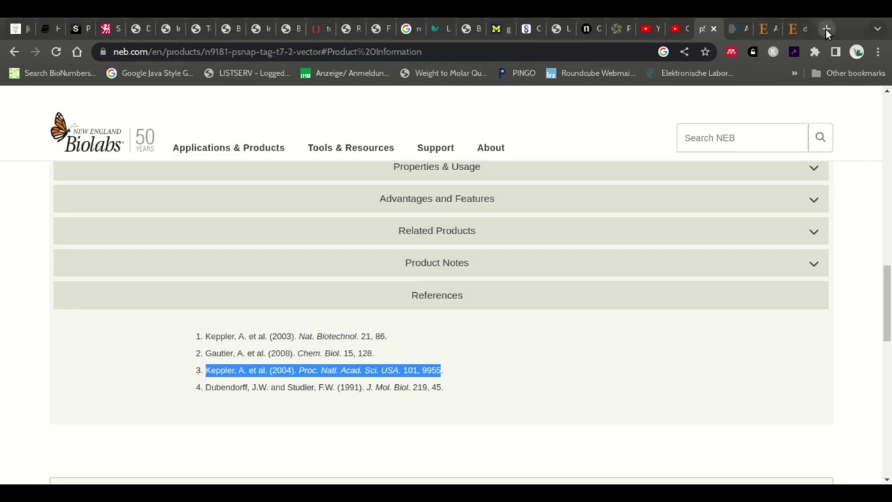
pyautogui.click(738, 30)
pyautogui.click(575, 52)
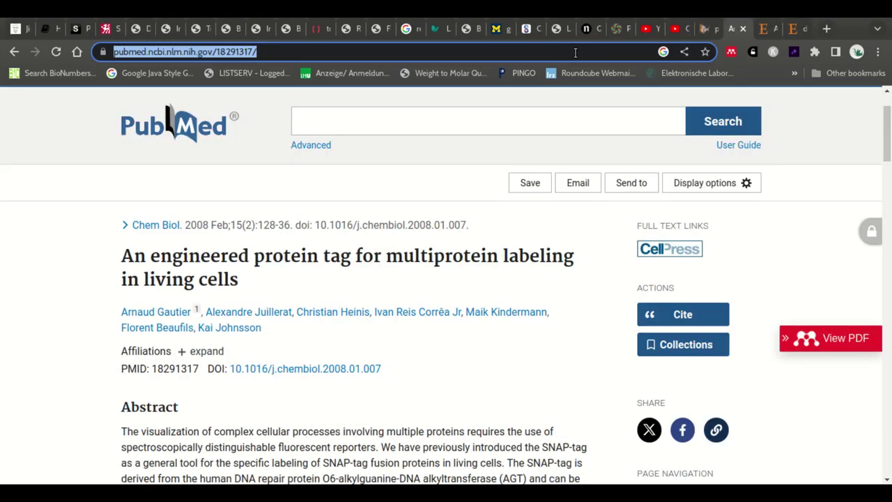
pyautogui.write('Keppler, A. et al. (2004). Proc. Natl. Acad. Sci. USA. 101, 9955')
pyautogui.press('Return')
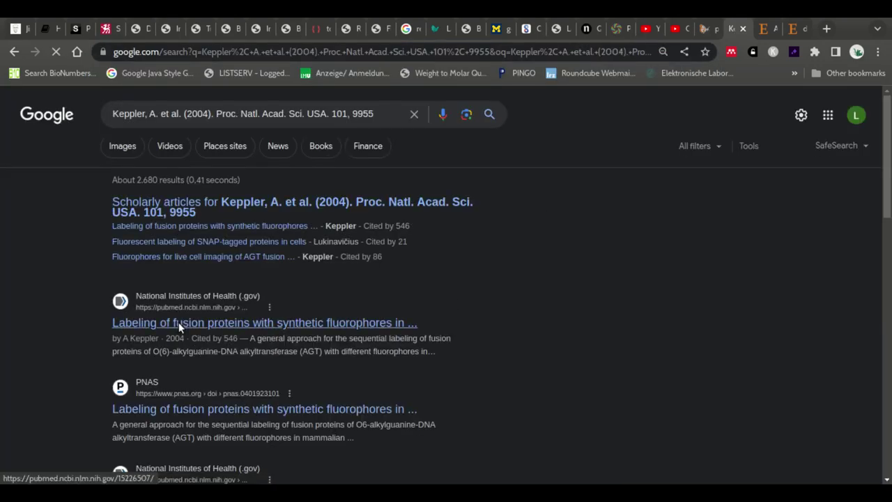
pyautogui.click(369, 322)
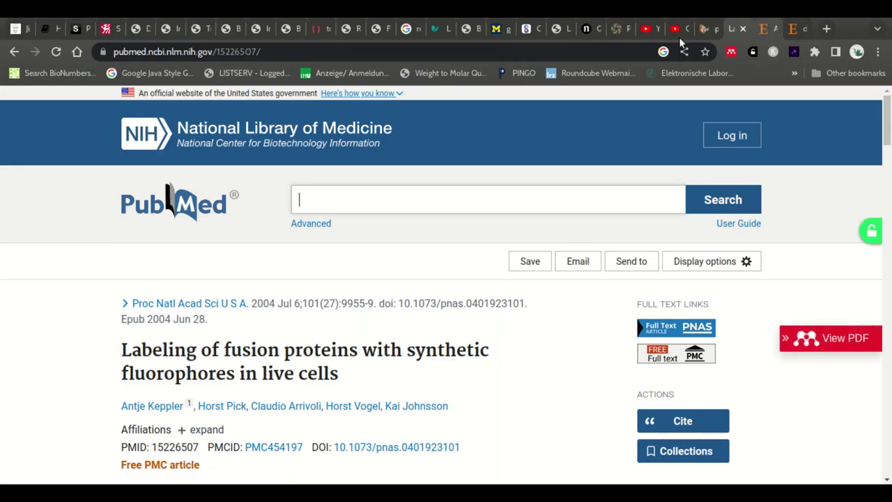
# Copy the fourth reference, Dubendorff 1991, from NEB and run a web search for it
pyautogui.click(710, 31)
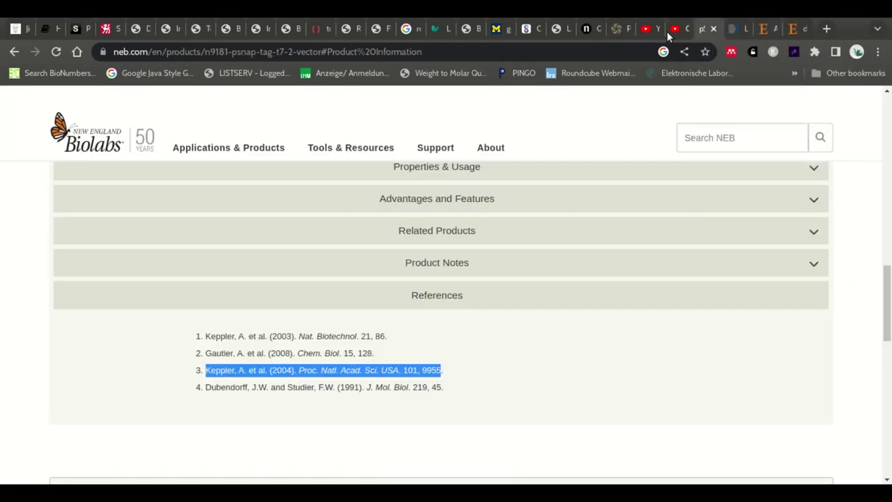
pyautogui.click(203, 389)
pyautogui.moveTo(204, 388); pyautogui.dragTo(445, 394)
pyautogui.hotkey('ctrl', 'c')
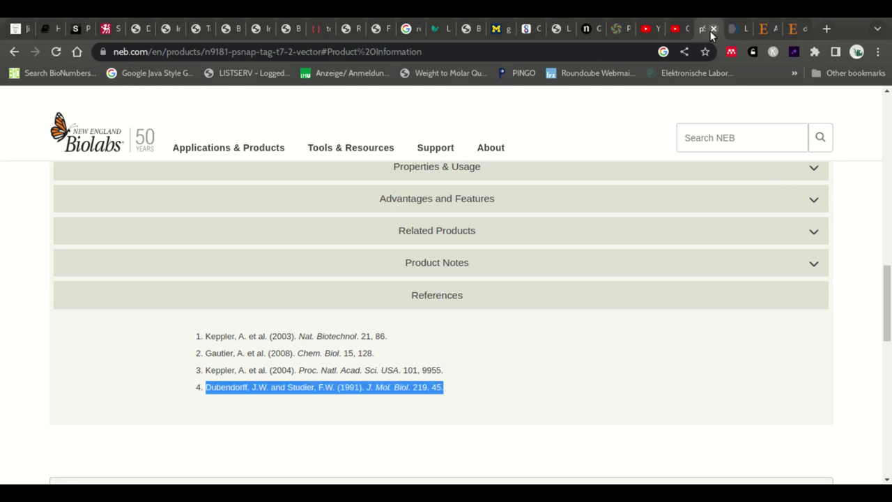
pyautogui.click(738, 28)
pyautogui.click(593, 51)
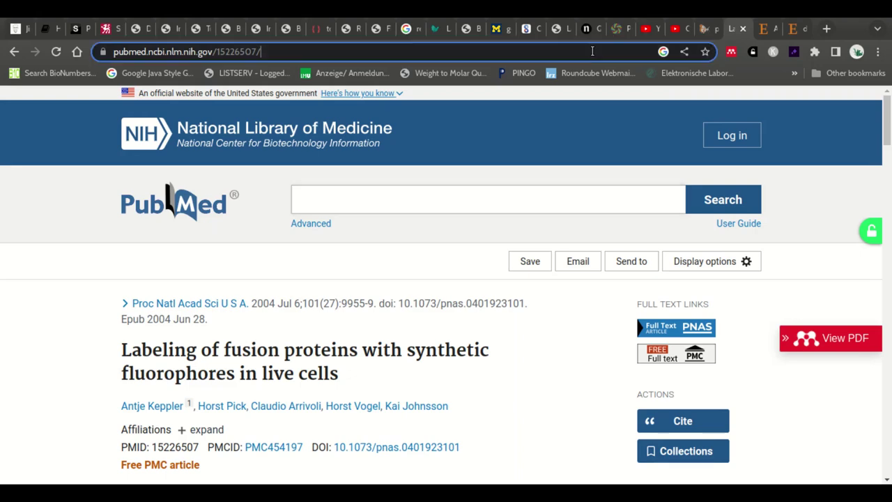
pyautogui.hotkey('ctrl', 'v')
pyautogui.press('Return')
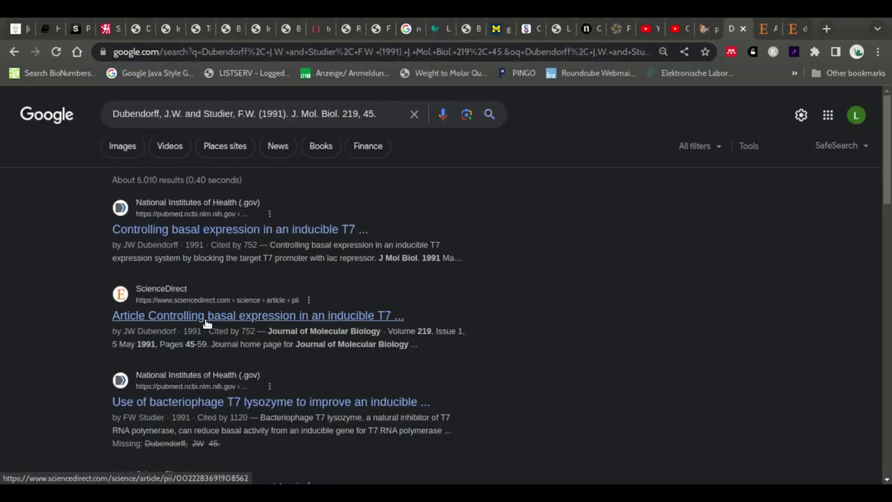
# Check the Dubendorff 1991 J. Mol. Biol. abstract on ScienceDirect, which requires purchase, then return to NEB
pyautogui.click(389, 317)
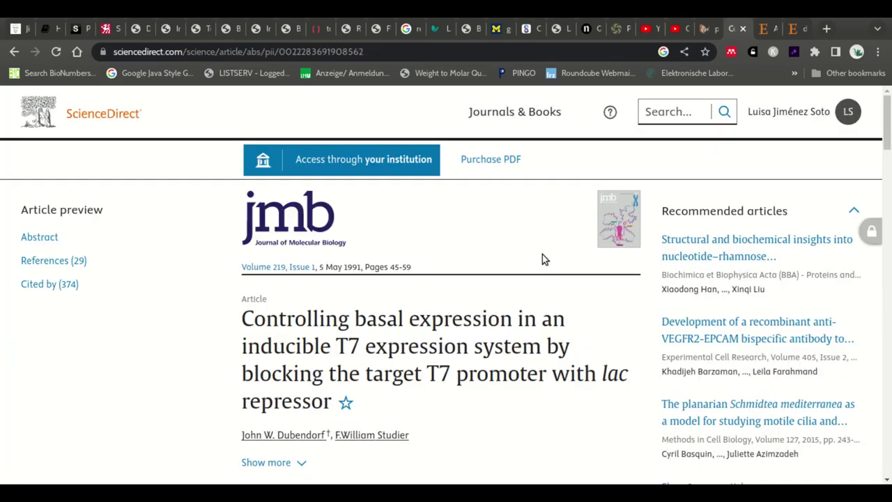
pyautogui.scroll(-5, 542, 255)
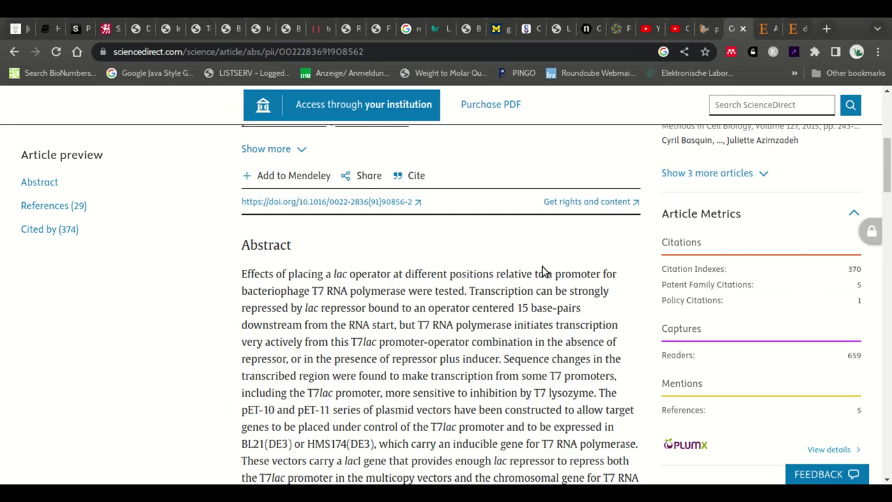
pyautogui.scroll(-2, 458, 312)
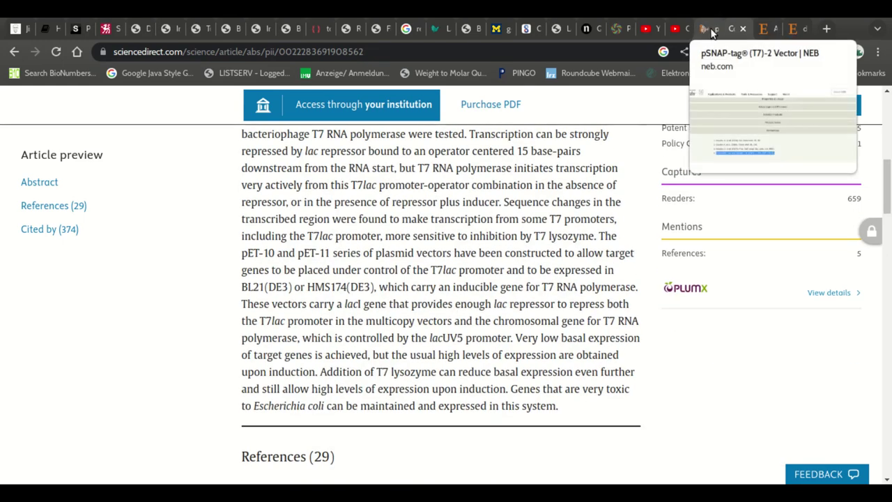
pyautogui.click(704, 28)
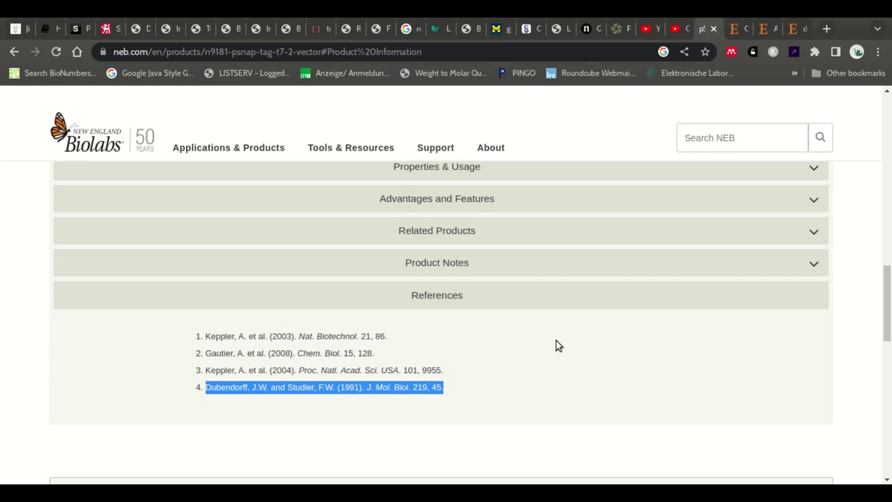
# Close the leftover ScienceDirect and Gautier PDF tabs
pyautogui.click(741, 28)
pyautogui.click(743, 28)
pyautogui.click(742, 28)
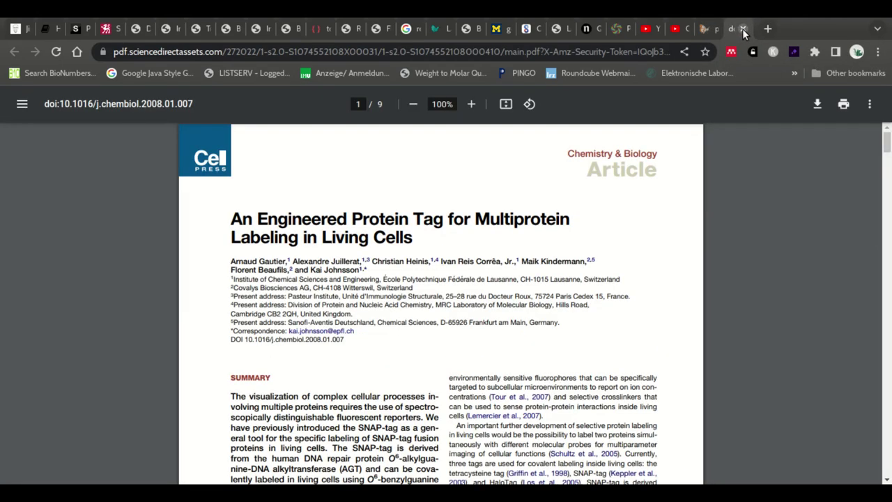
pyautogui.click(743, 28)
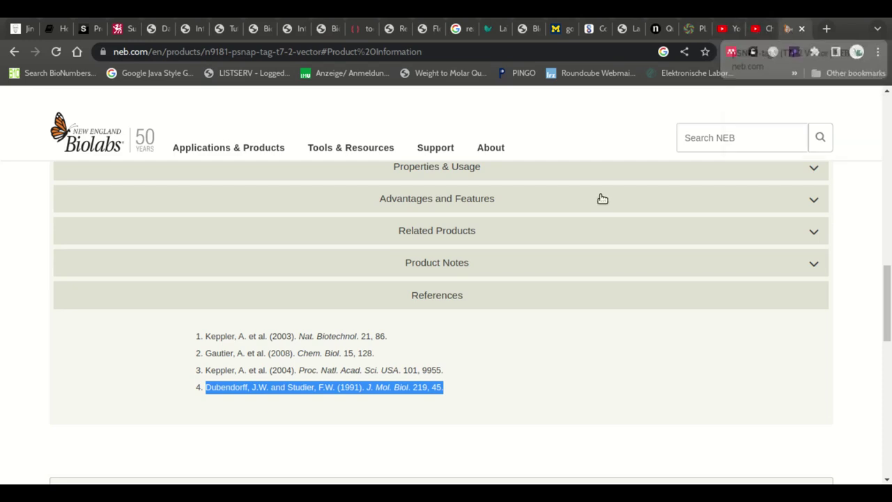